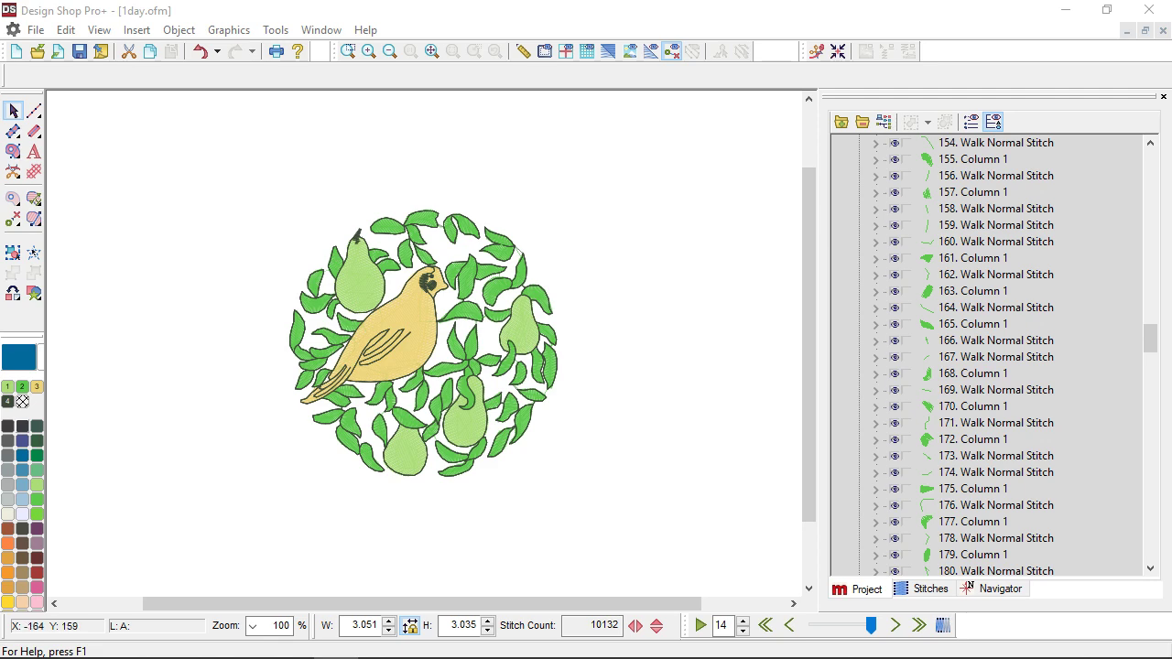
- Select the pear fill and bird body, add several nearby leaves, then remove one leaf
{"action": "left_click", "coordinate": [370, 291]}
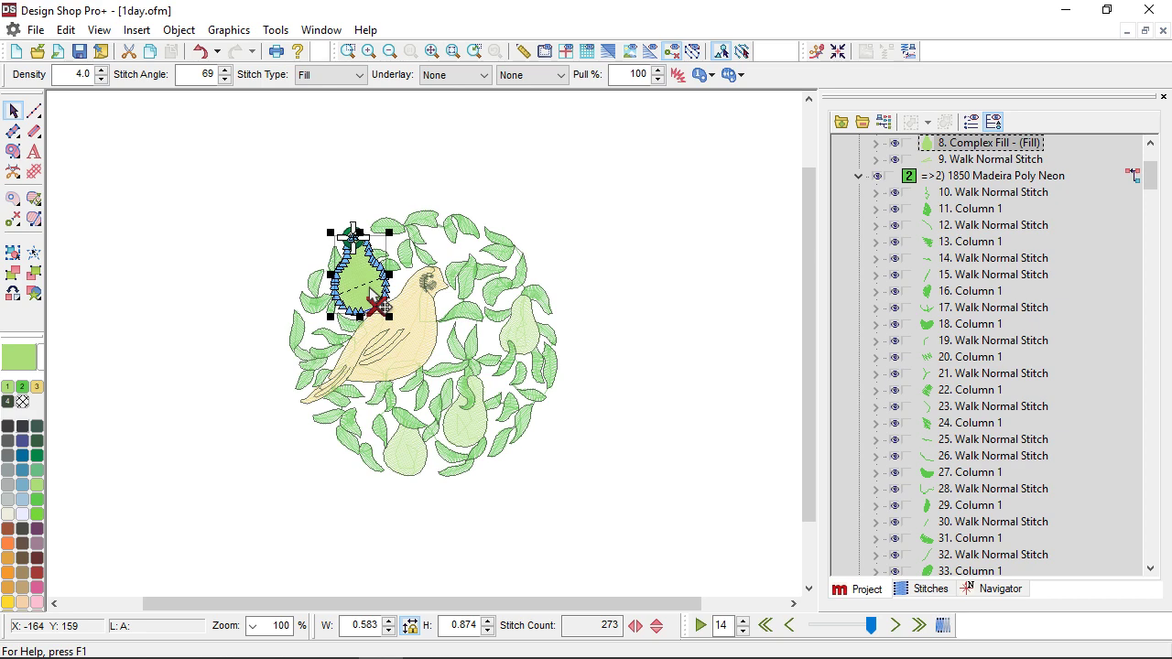
{"action": "left_click", "coordinate": [425, 331]}
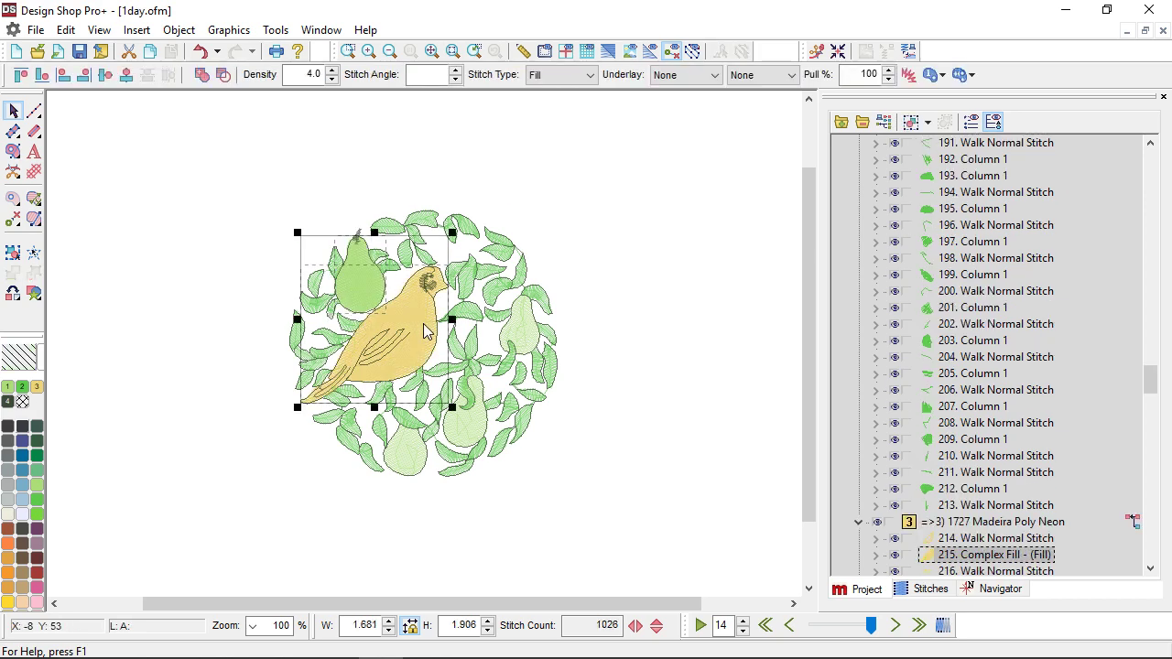
{"action": "left_click", "coordinate": [408, 261]}
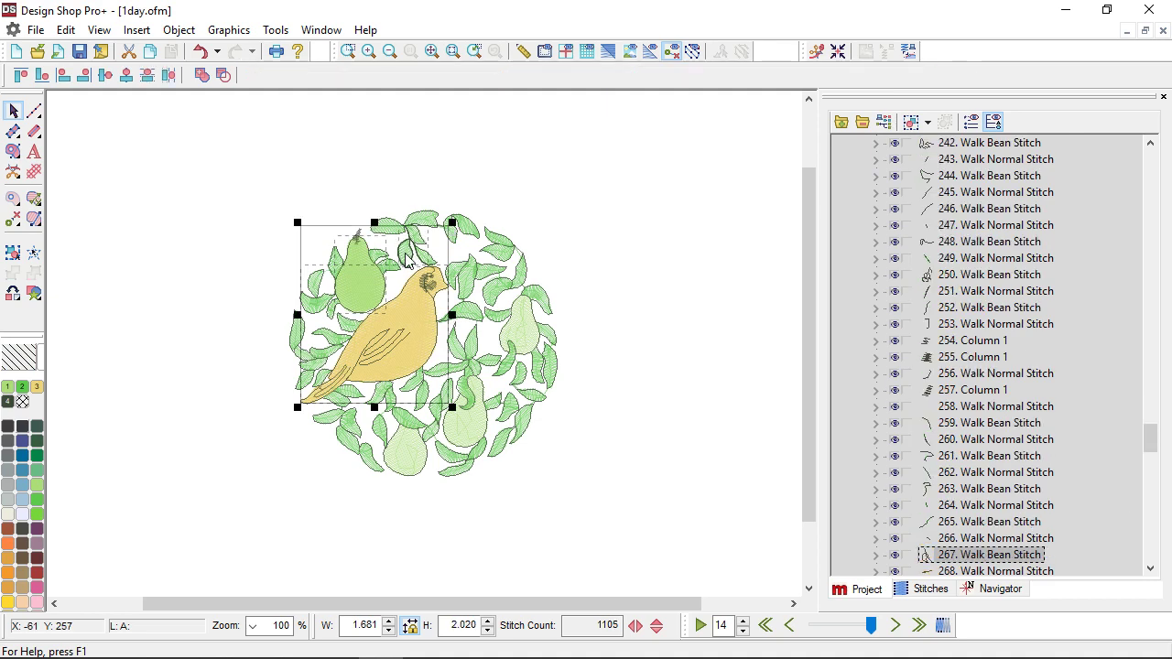
{"action": "left_click", "coordinate": [409, 264]}
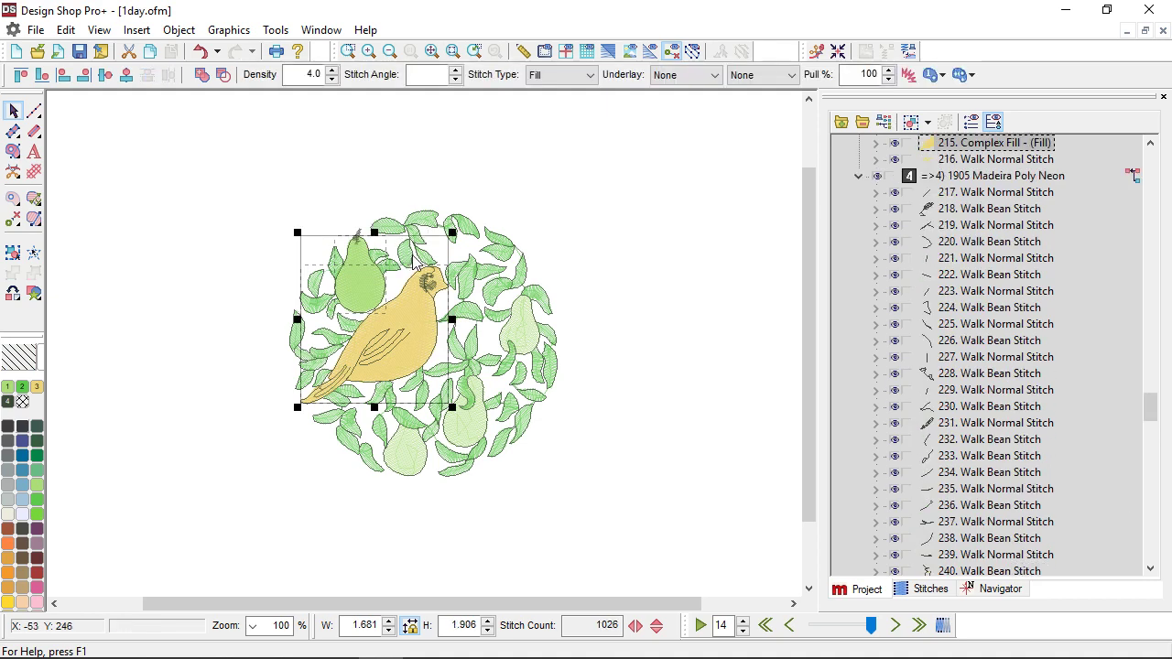
{"action": "left_click", "coordinate": [428, 267]}
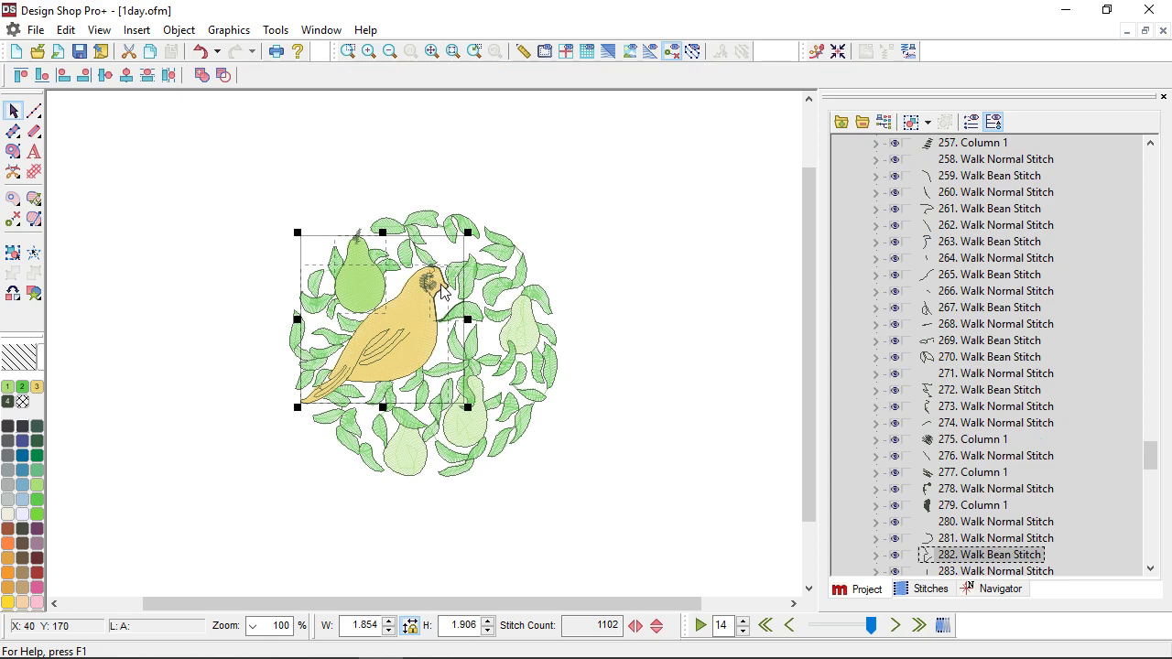
{"action": "left_click", "coordinate": [458, 322], "text": "ctrl"}
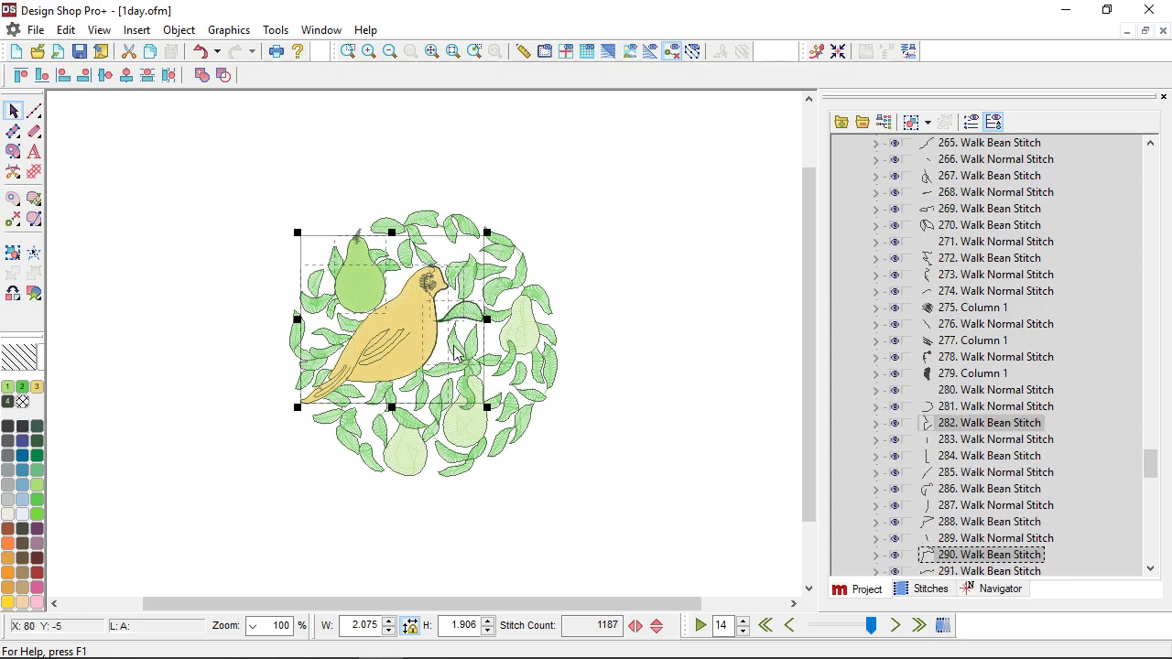
{"action": "left_click", "coordinate": [461, 359], "text": "ctrl"}
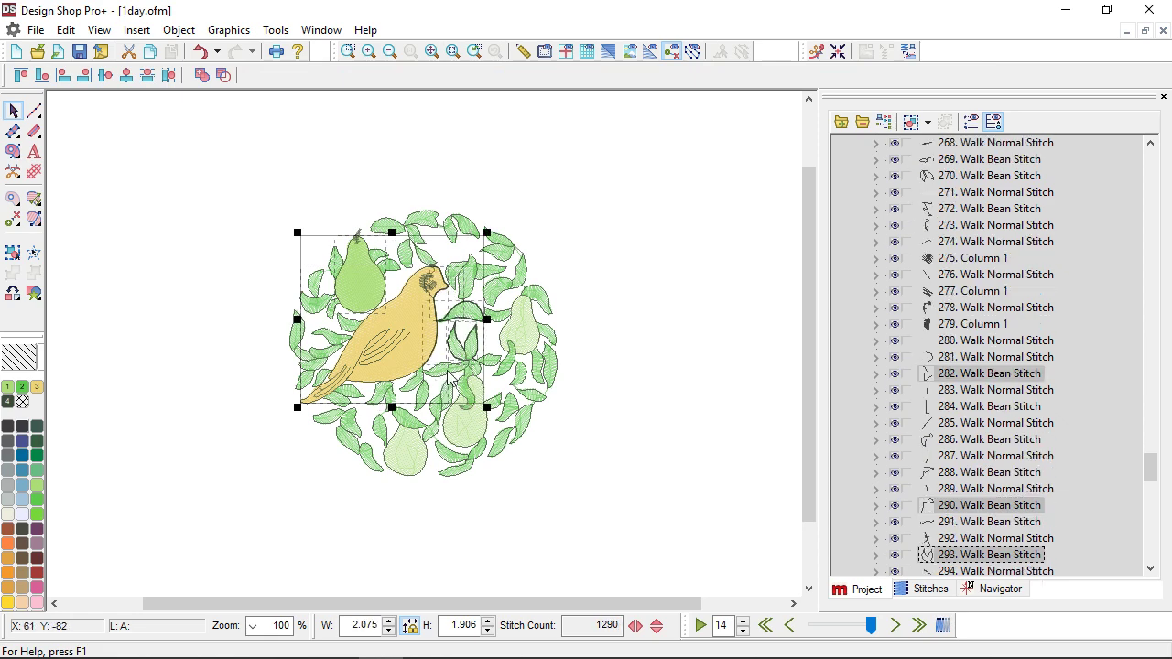
{"action": "left_click", "coordinate": [443, 382], "text": "ctrl"}
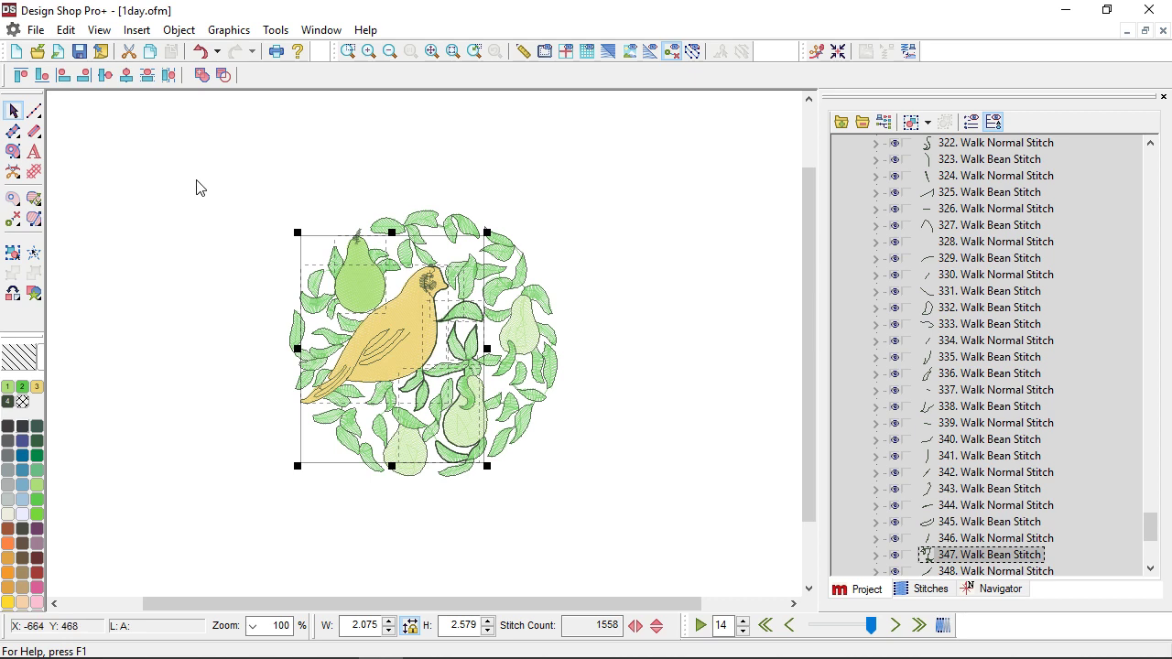
{"action": "left_click", "coordinate": [463, 322]}
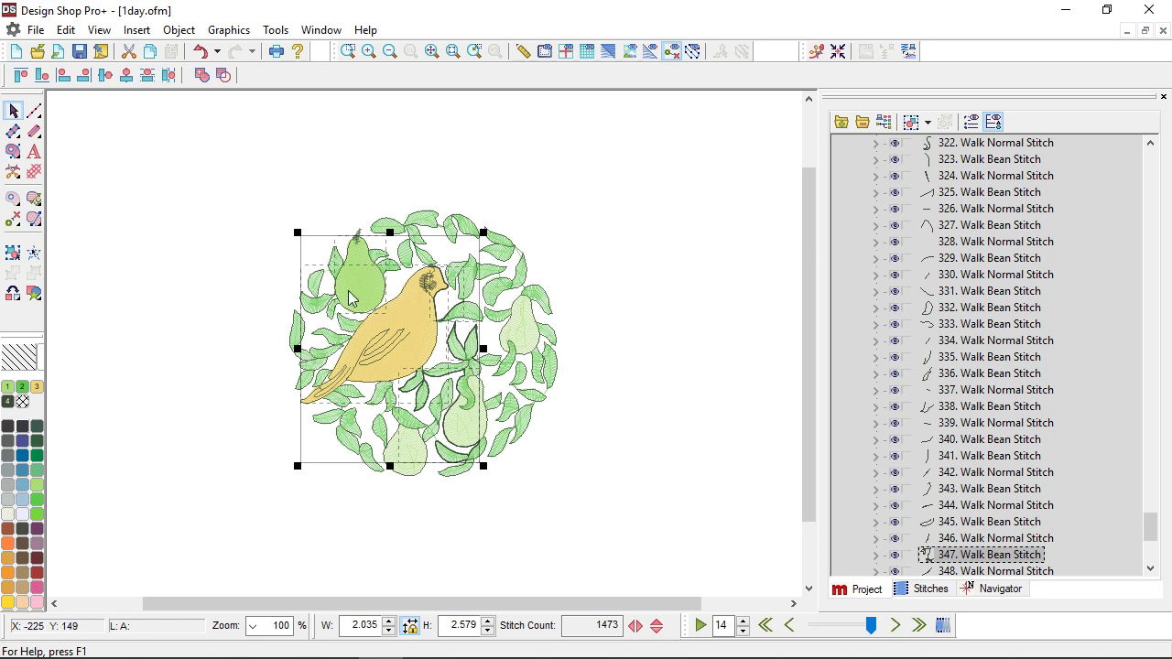
- Box-select objects across the upper design a few times, then use Edit > Deselect All
{"action": "left_click", "coordinate": [204, 232]}
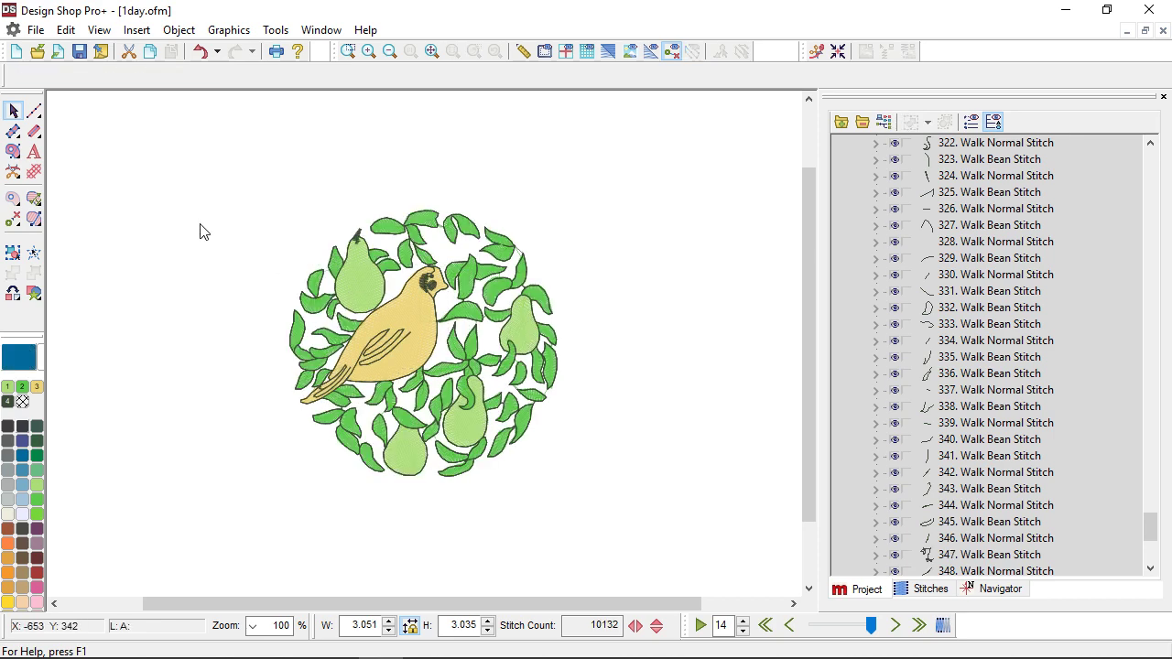
{"action": "left_click_drag", "start_coordinate": [247, 185], "coordinate": [589, 419]}
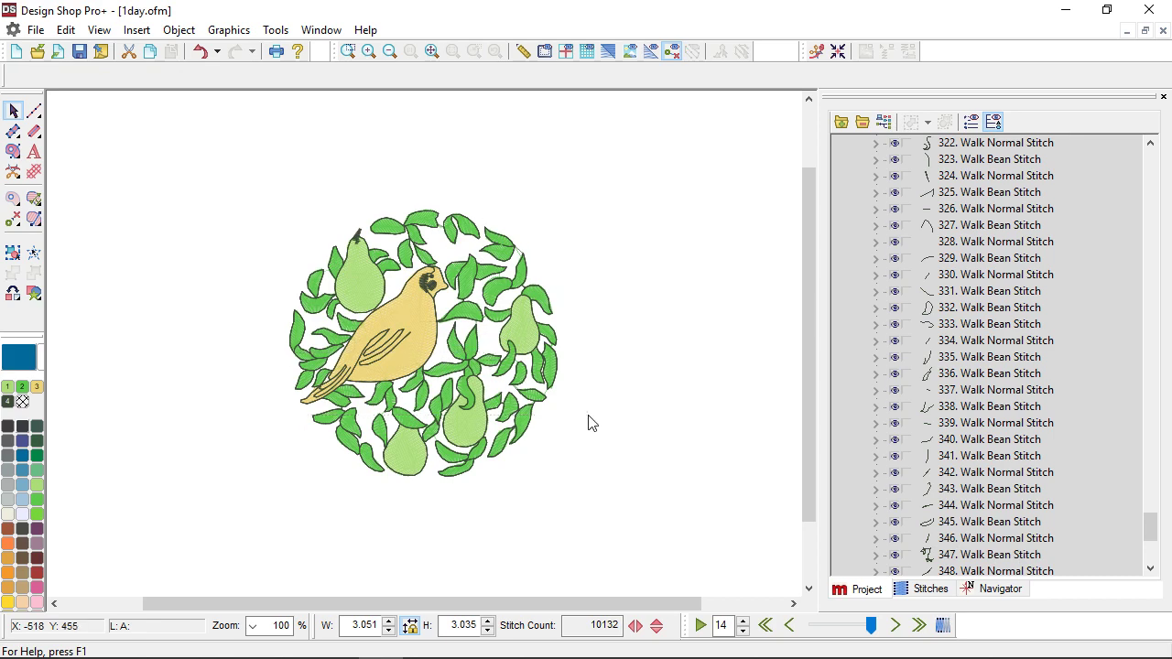
{"action": "left_click", "coordinate": [189, 181]}
{"action": "left_click_drag", "start_coordinate": [194, 154], "coordinate": [529, 404]}
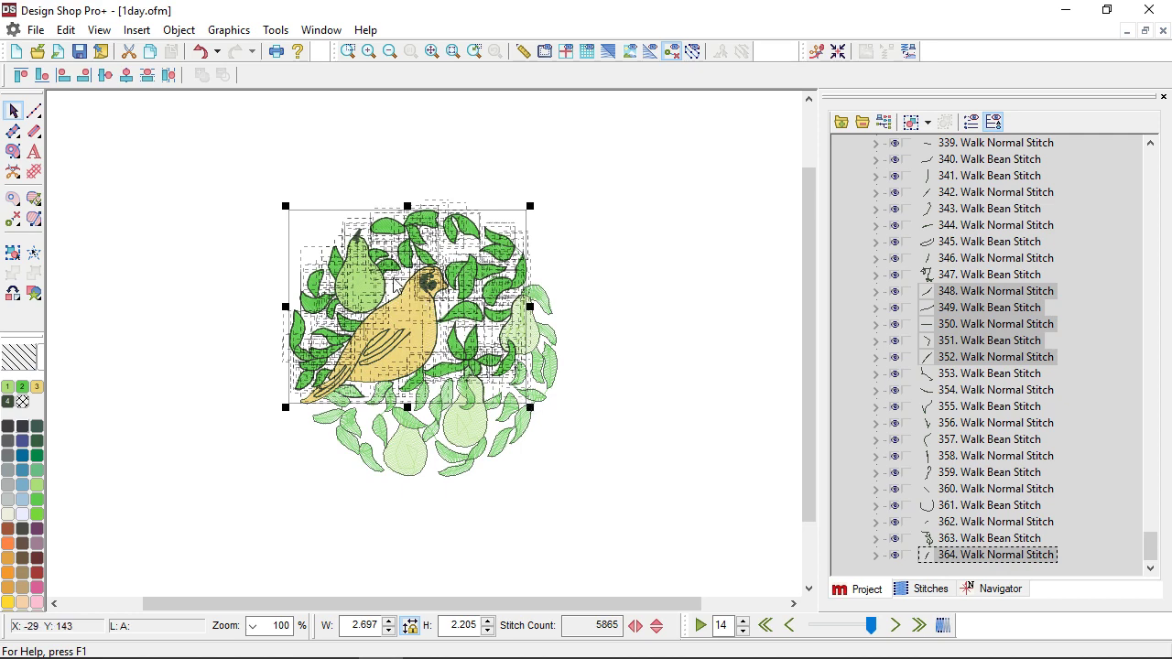
{"action": "left_click", "coordinate": [195, 188]}
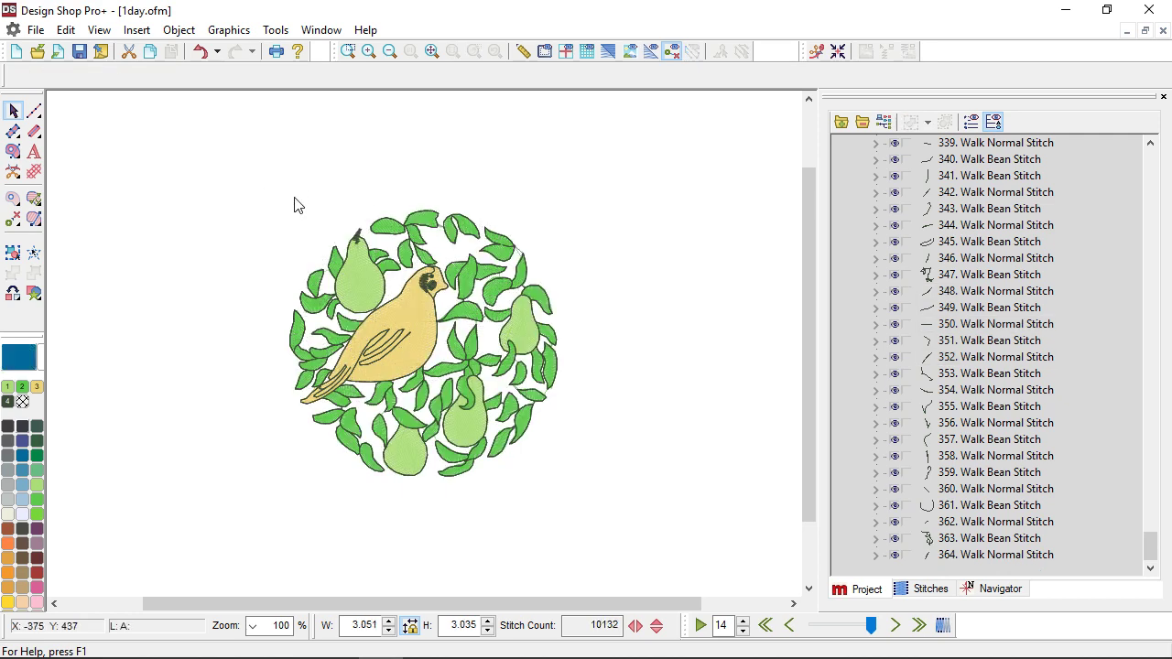
{"action": "left_click_drag", "start_coordinate": [266, 192], "coordinate": [577, 377]}
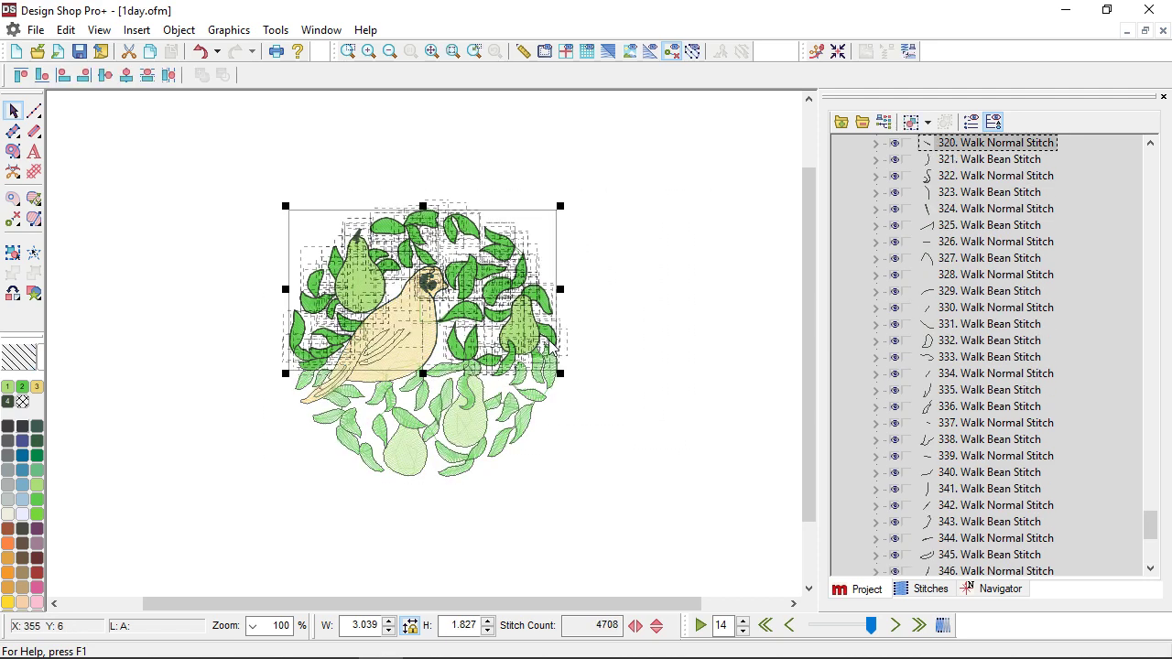
{"action": "left_click", "coordinate": [66, 30]}
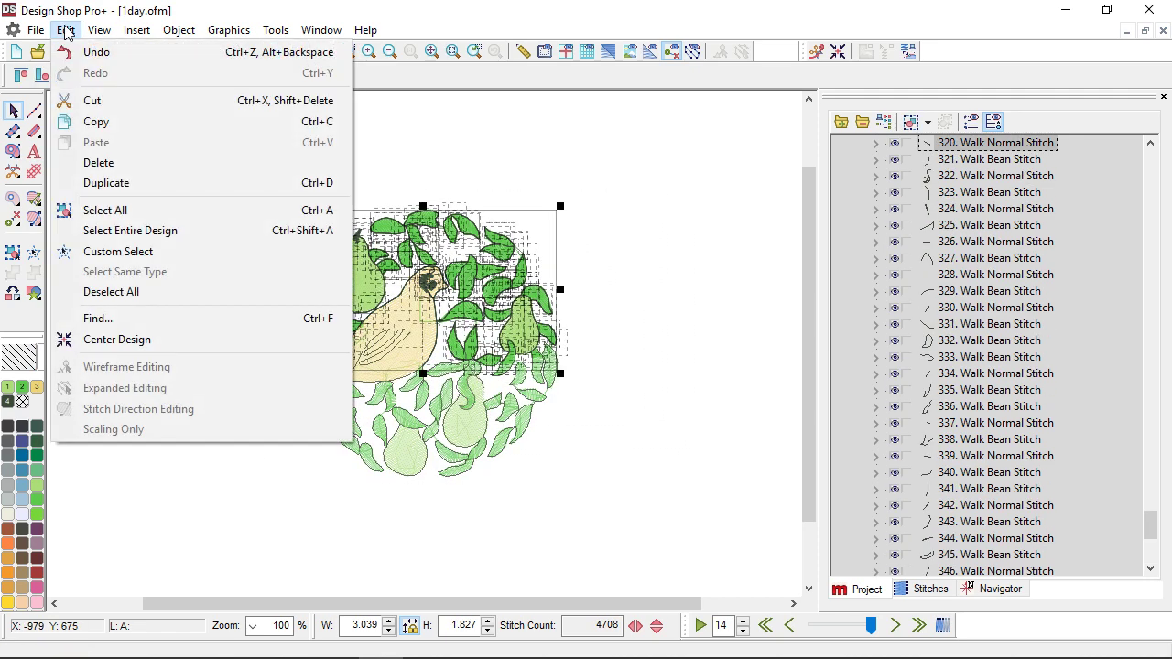
{"action": "left_click", "coordinate": [111, 292]}
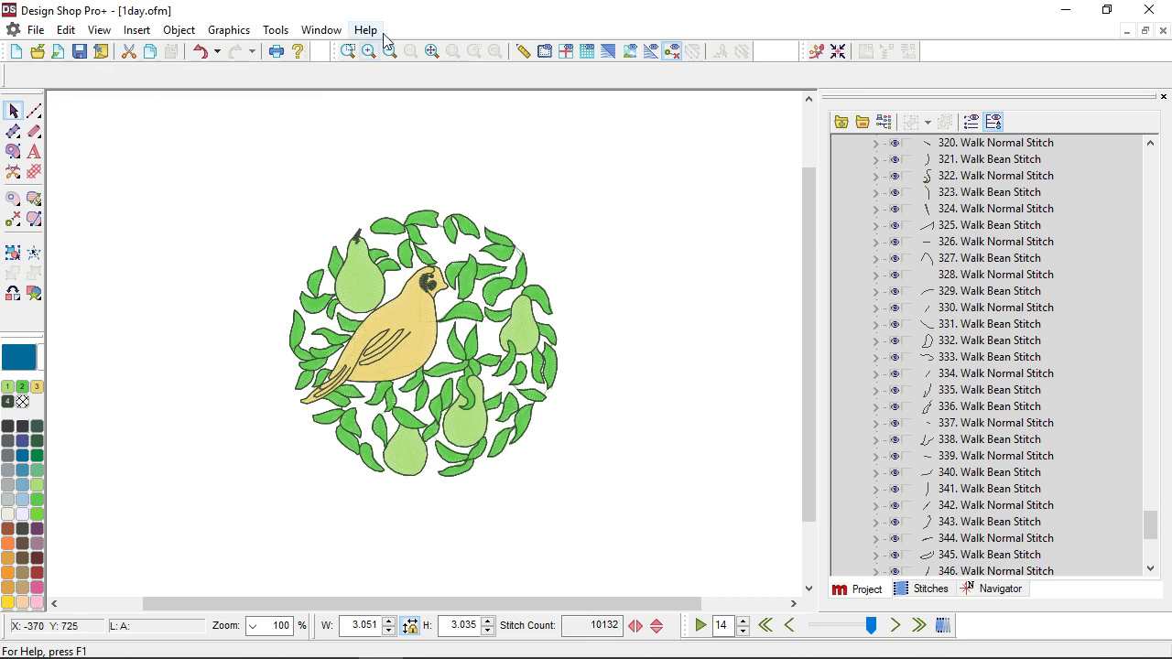
- Zoom in on the pear and bird's head, select all objects, then Deselect All
{"action": "left_click", "coordinate": [355, 55]}
{"action": "left_click_drag", "start_coordinate": [330, 227], "coordinate": [452, 313]}
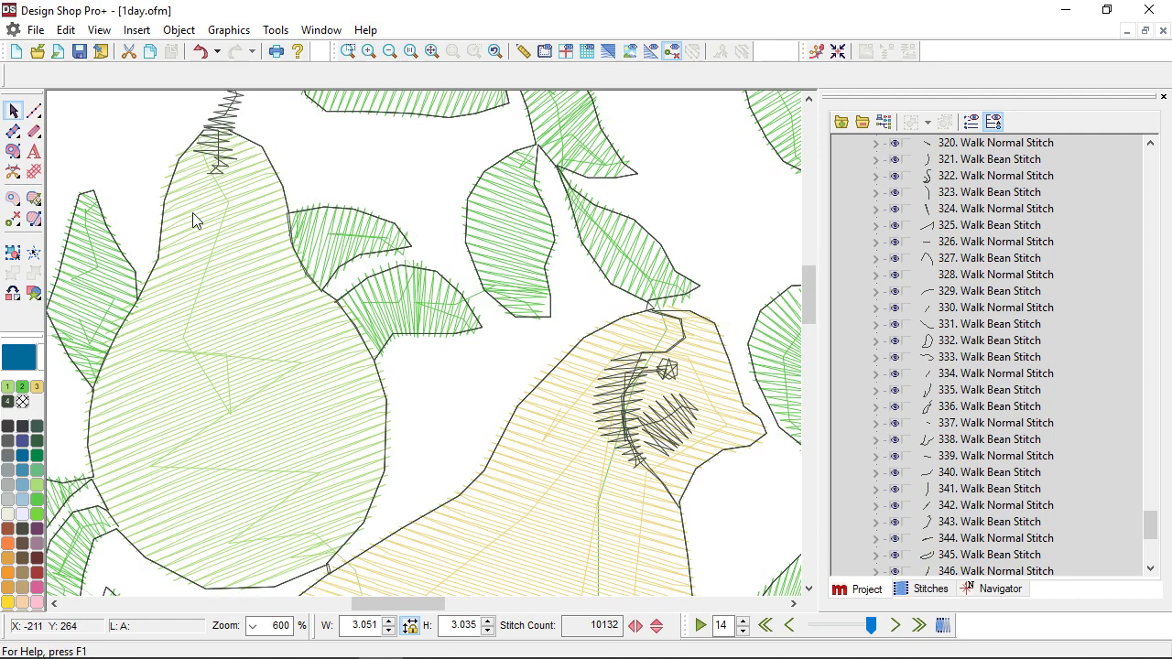
{"action": "key", "text": "ctrl+a"}
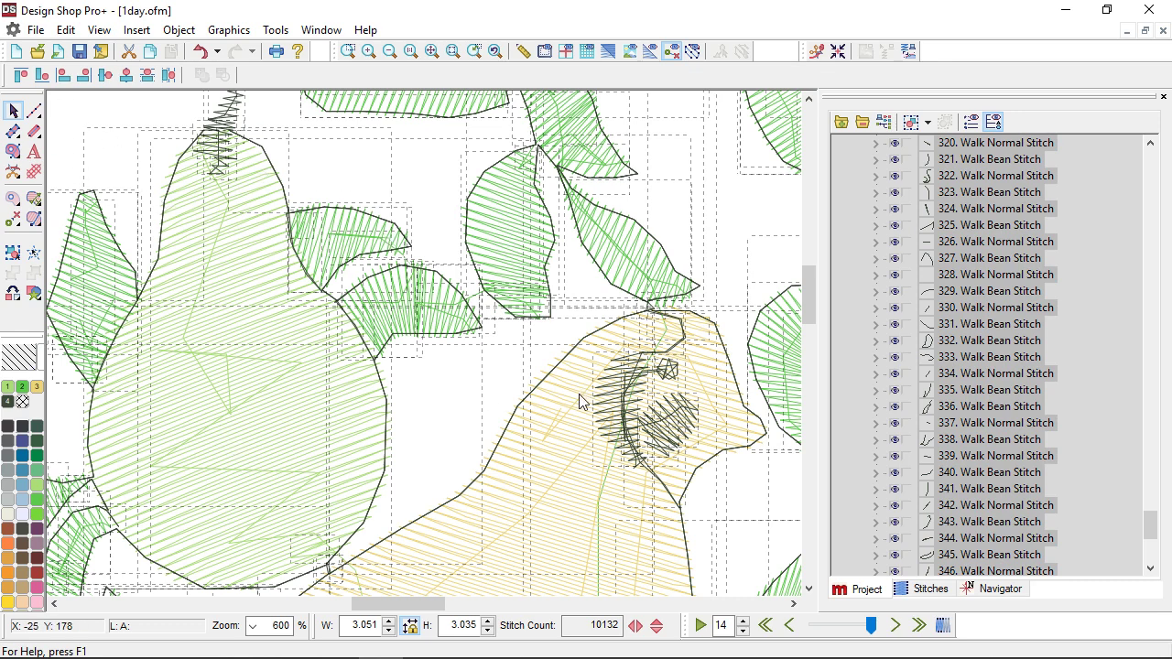
{"action": "left_click", "coordinate": [64, 29]}
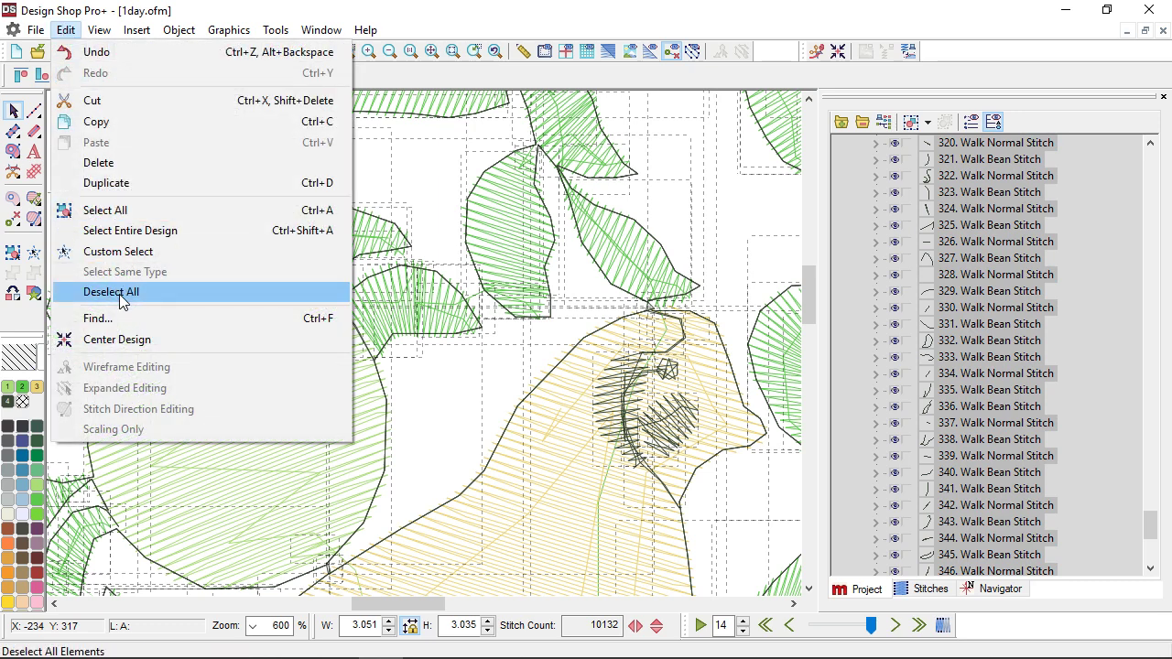
{"action": "left_click", "coordinate": [121, 296]}
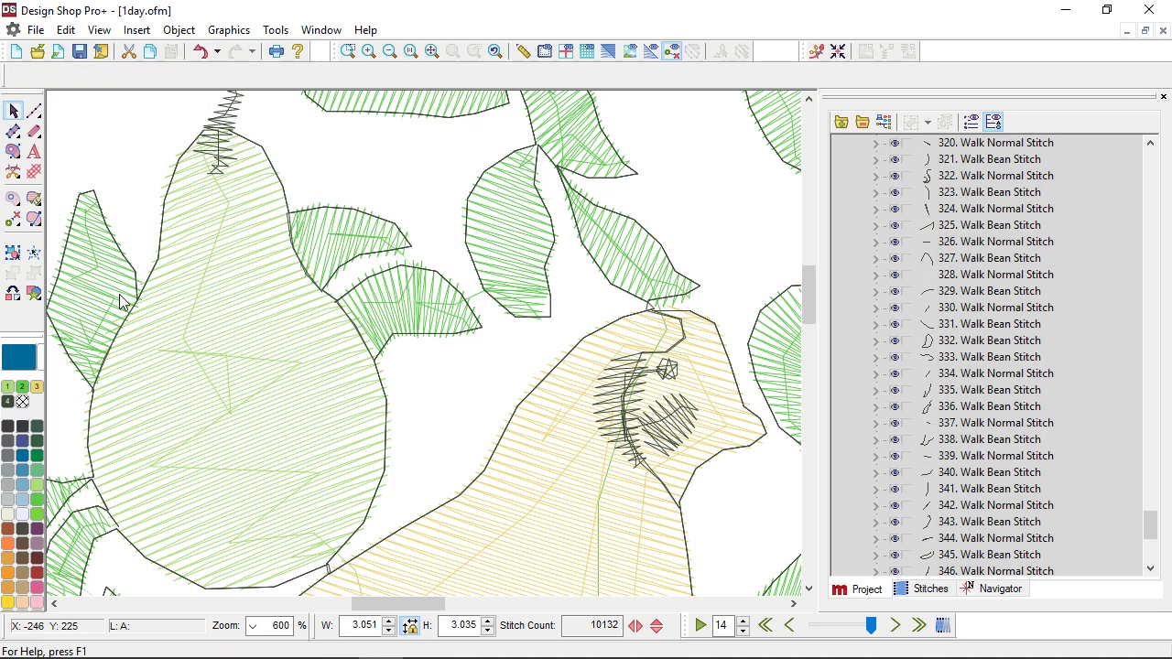
- In the Accelerator Editor, choose Deselect All and assign Tab as its shortcut
{"action": "left_click", "coordinate": [276, 31]}
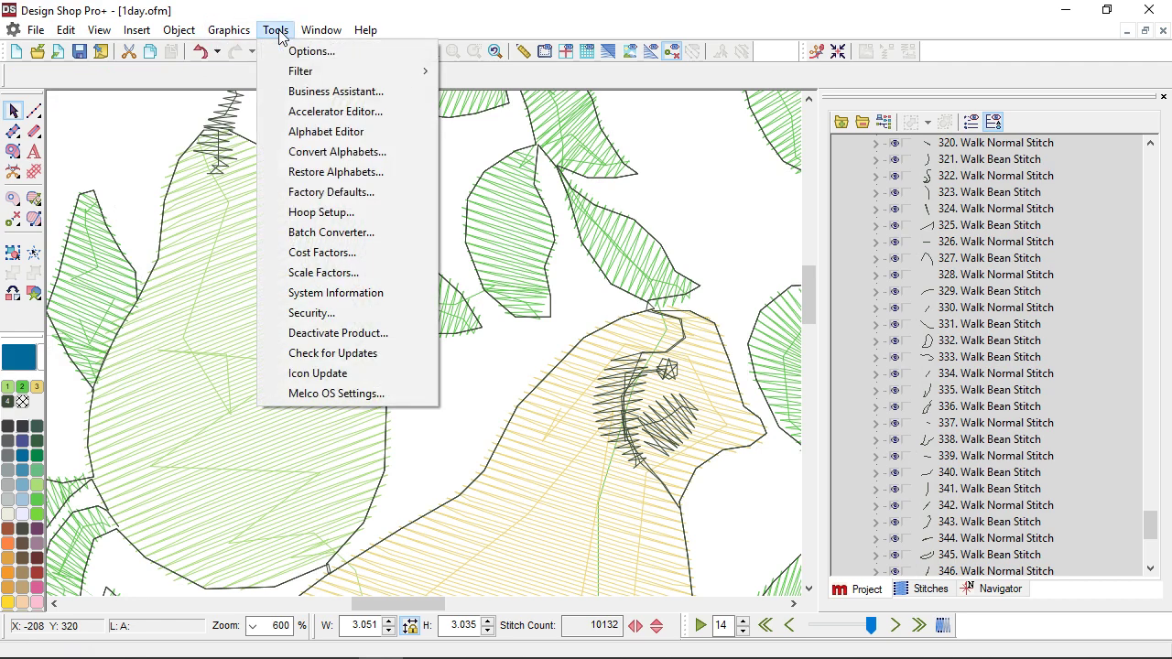
{"action": "left_click", "coordinate": [328, 111]}
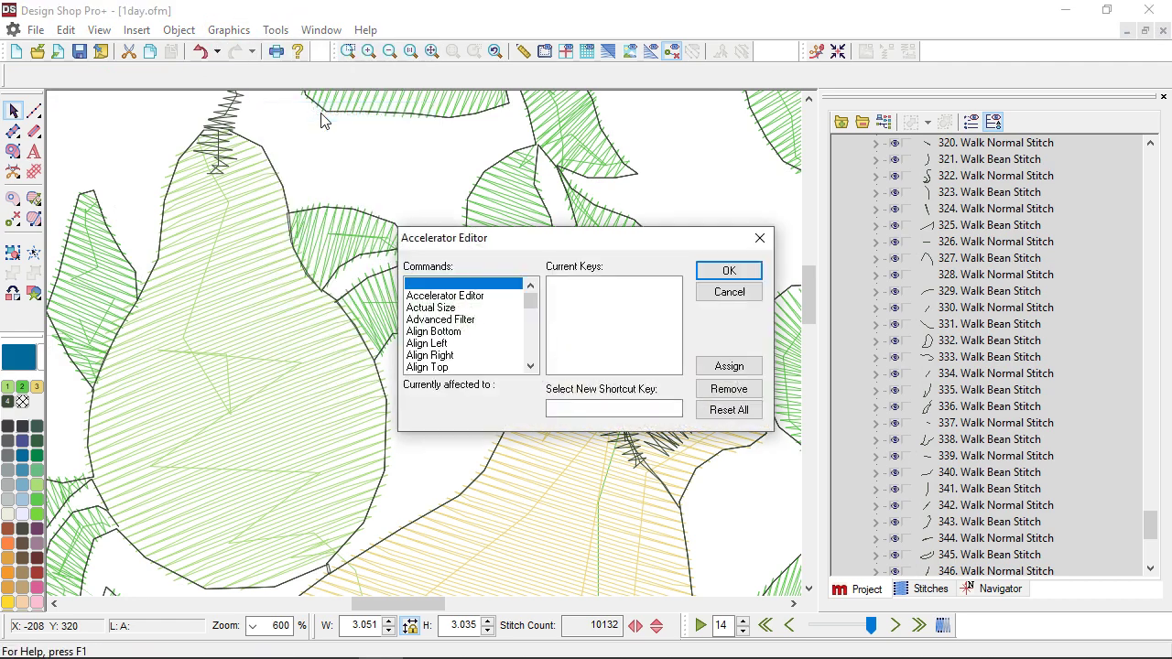
{"action": "left_click", "coordinate": [440, 343]}
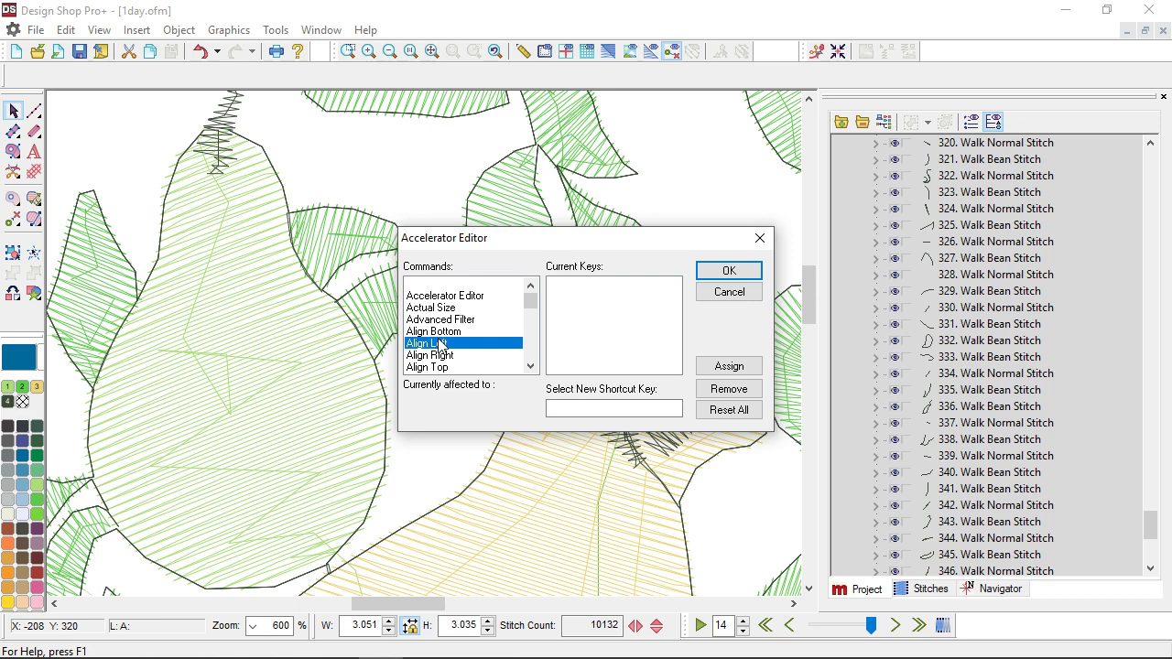
{"action": "key", "text": "d"}
{"action": "key", "text": "Down"}
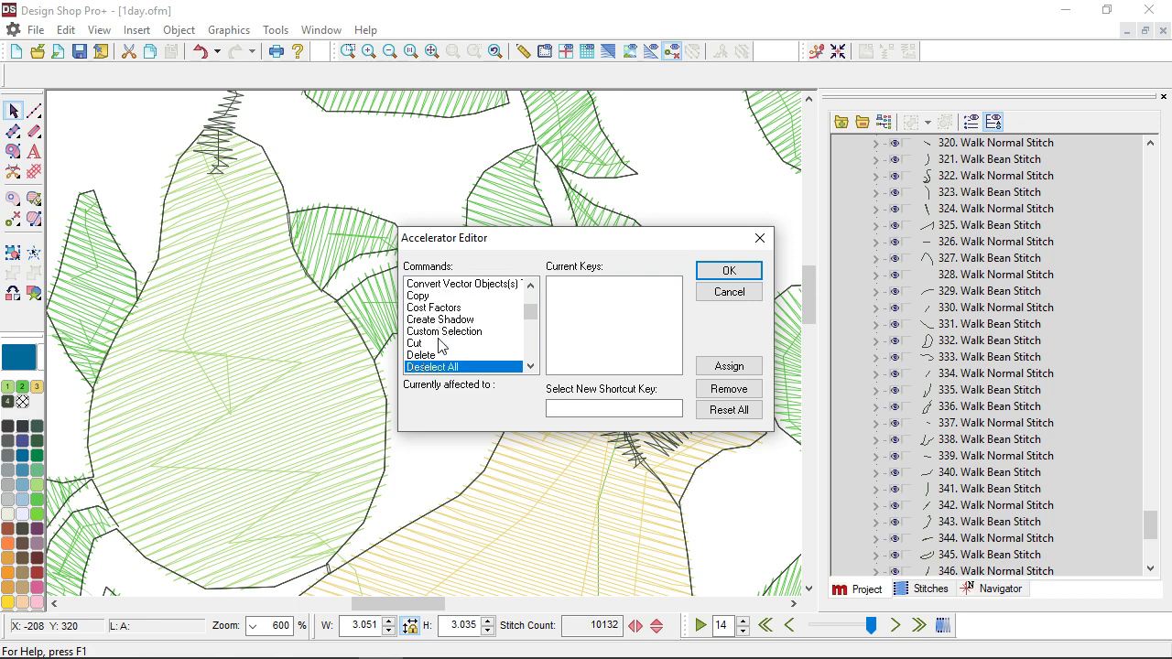
{"action": "left_click", "coordinate": [563, 410]}
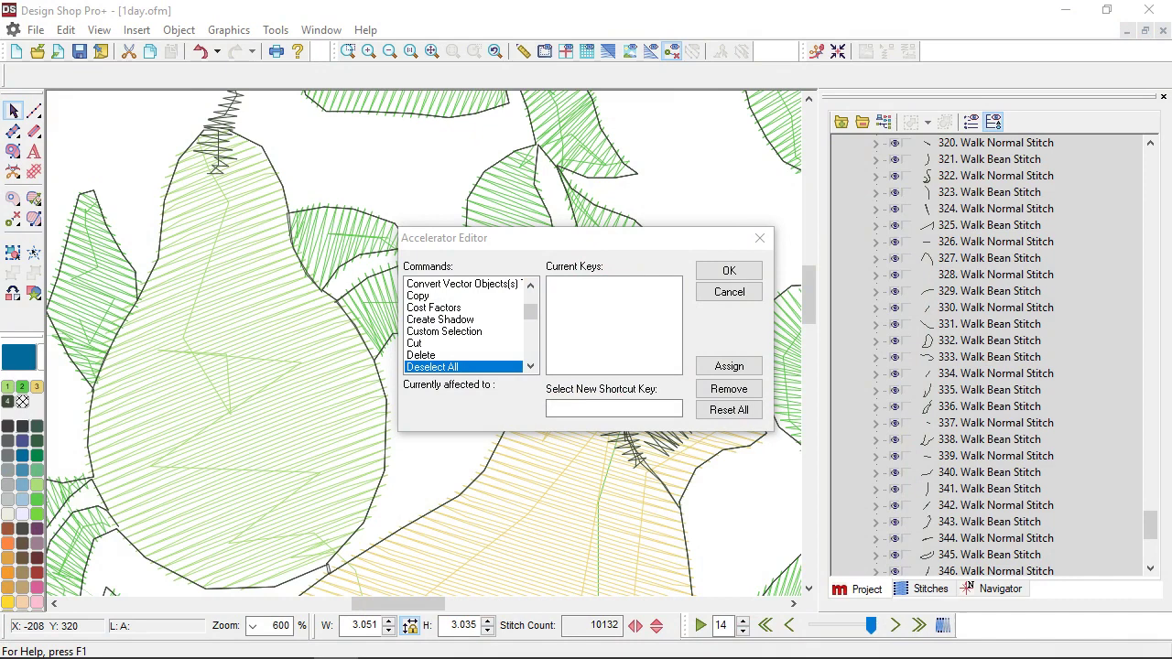
{"action": "left_click", "coordinate": [607, 410]}
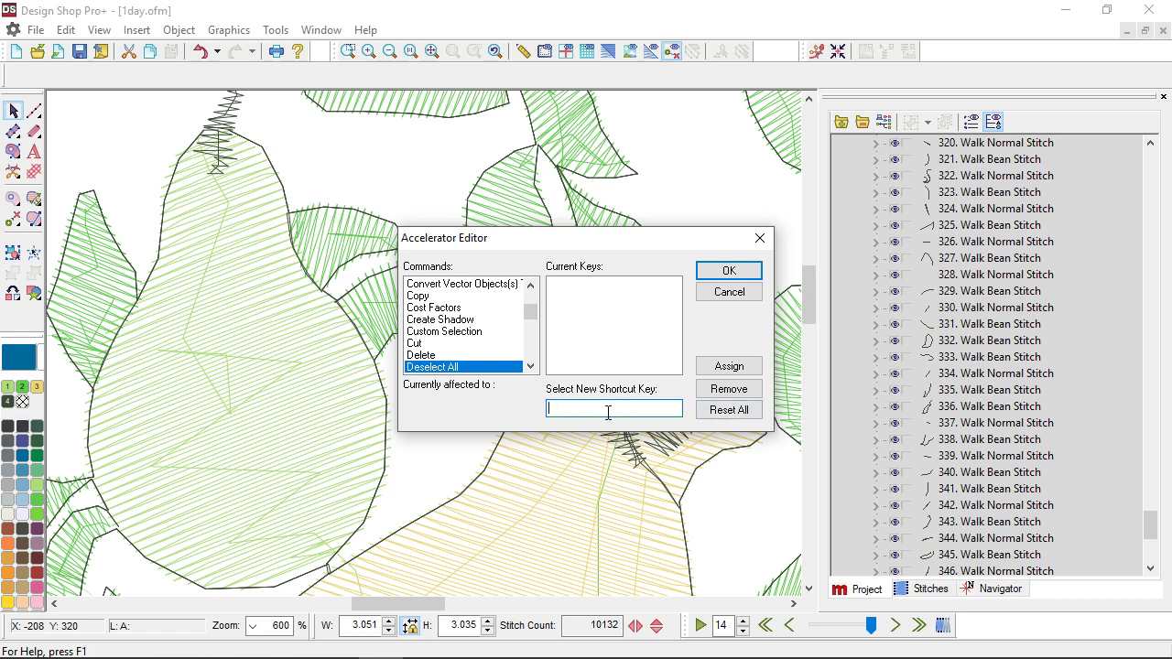
{"action": "key", "text": "Tab"}
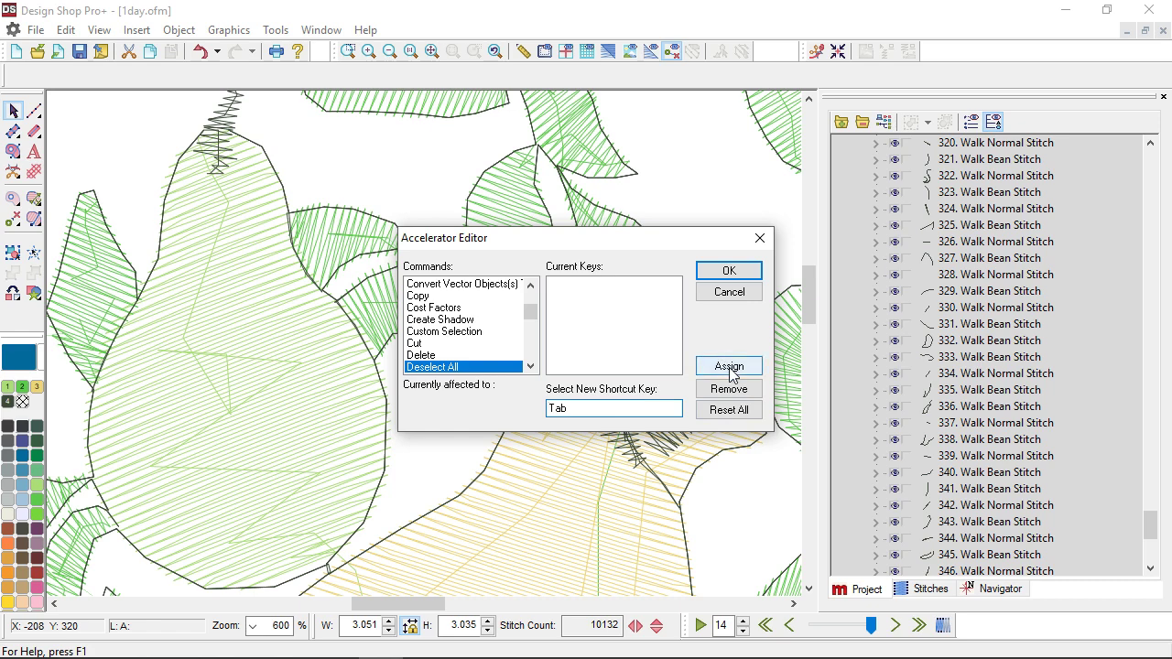
{"action": "left_click", "coordinate": [729, 367]}
- Close the shortcut editor, select everything and clear the selection, then zoom to fit the design
{"action": "left_click", "coordinate": [729, 272]}
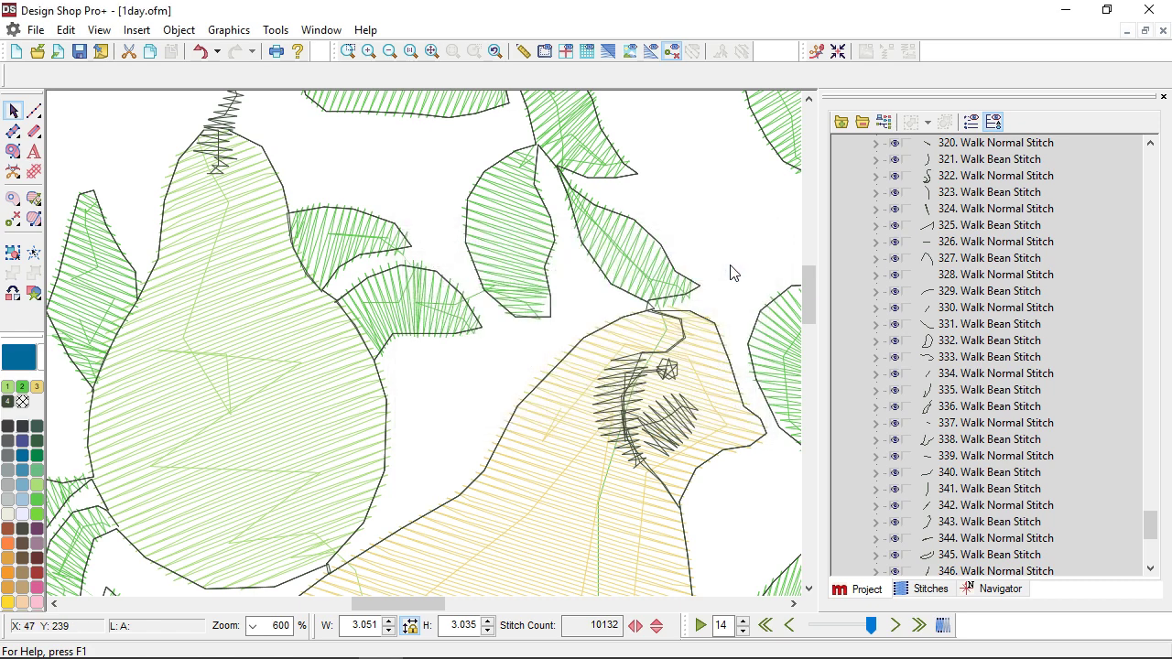
{"action": "key", "text": "ctrl+a"}
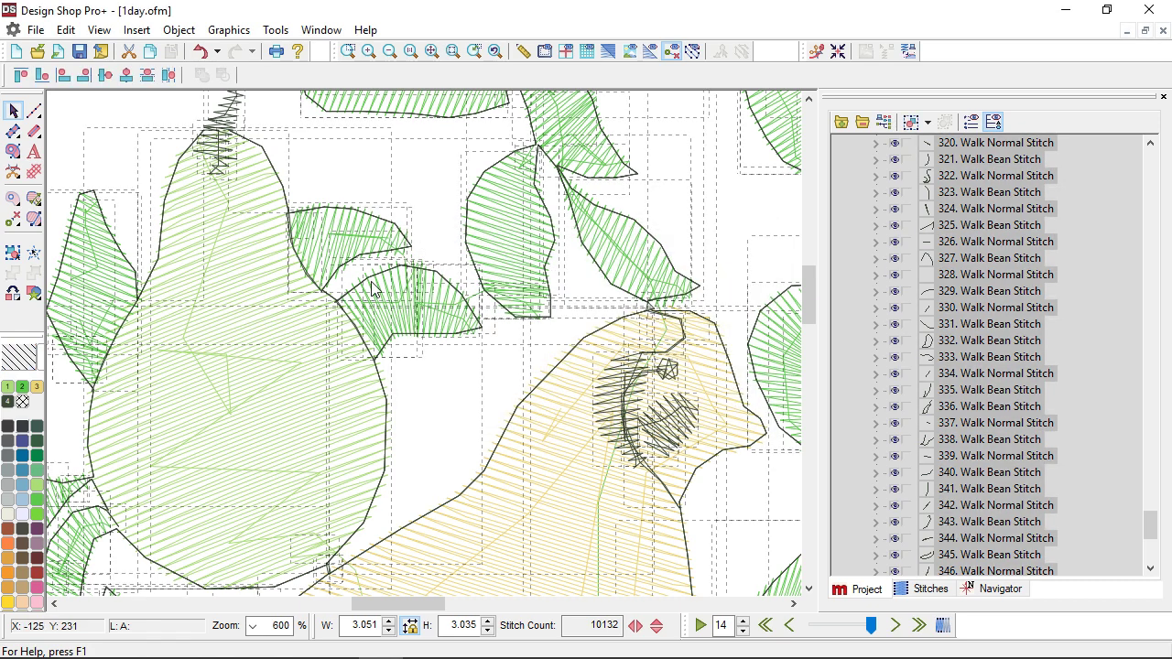
{"action": "key", "text": "Escape"}
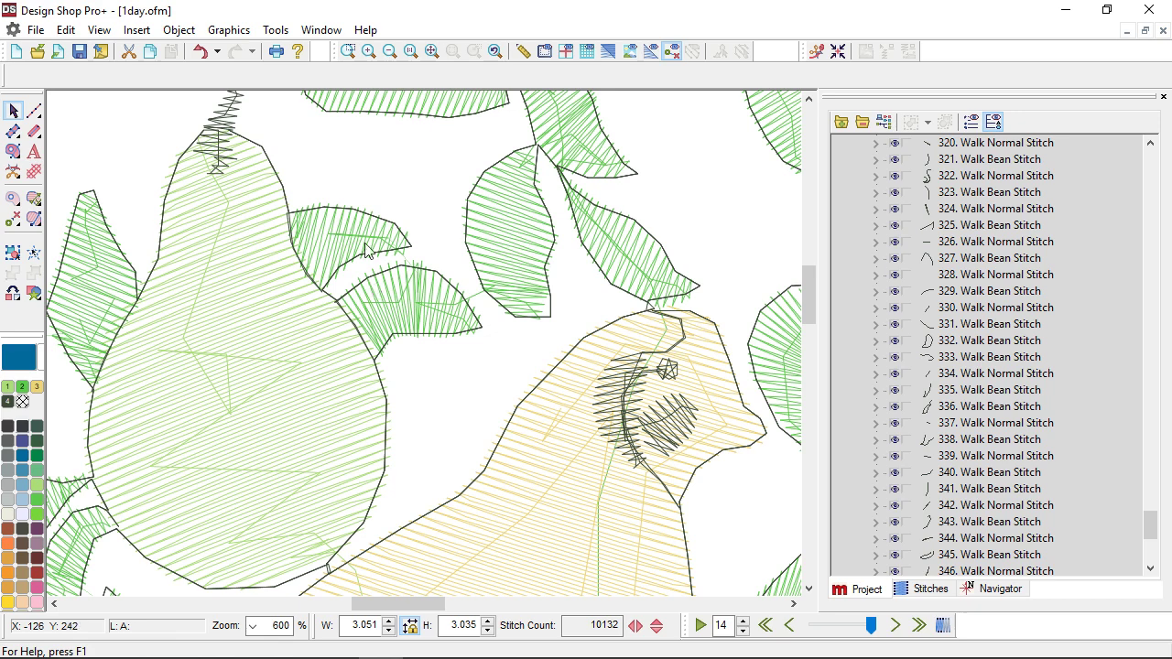
{"action": "left_click", "coordinate": [431, 51]}
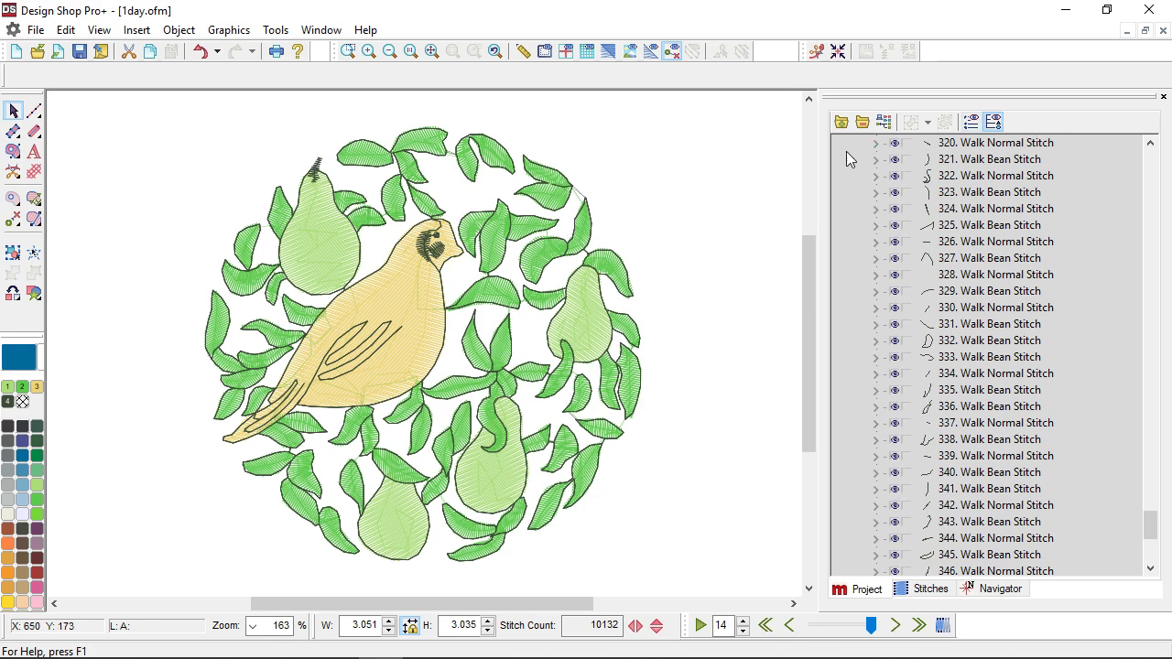
- Expand the four thread colour groups in the Project panel and select the upper-left pear's fill
{"action": "left_click", "coordinate": [863, 129]}
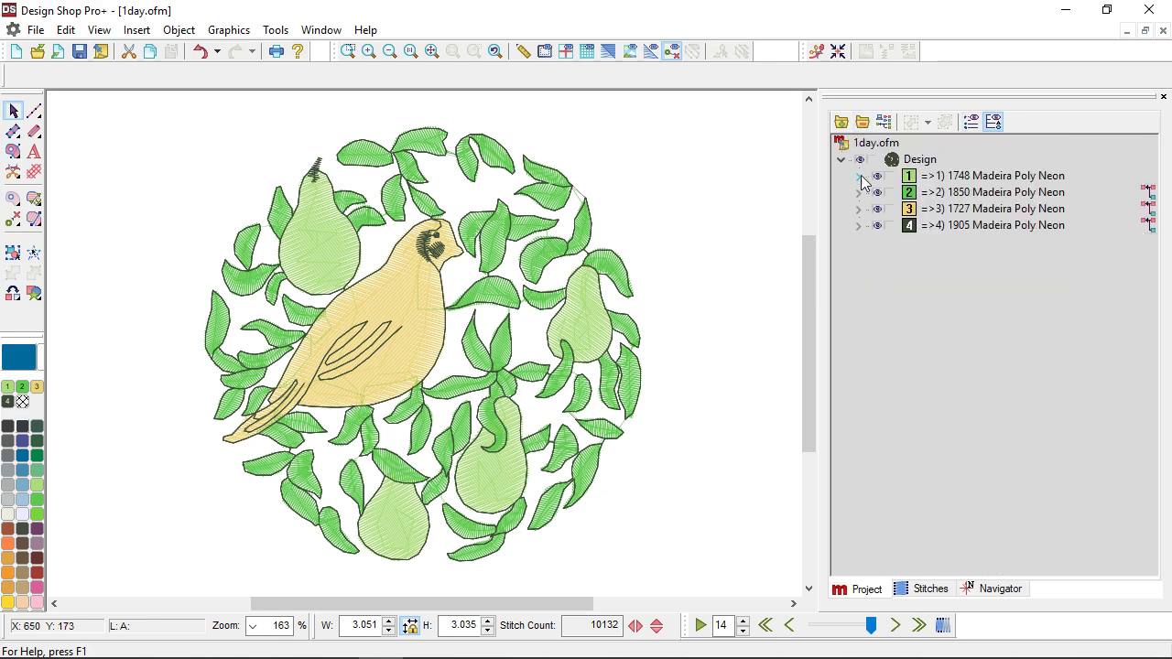
{"action": "left_click", "coordinate": [323, 238]}
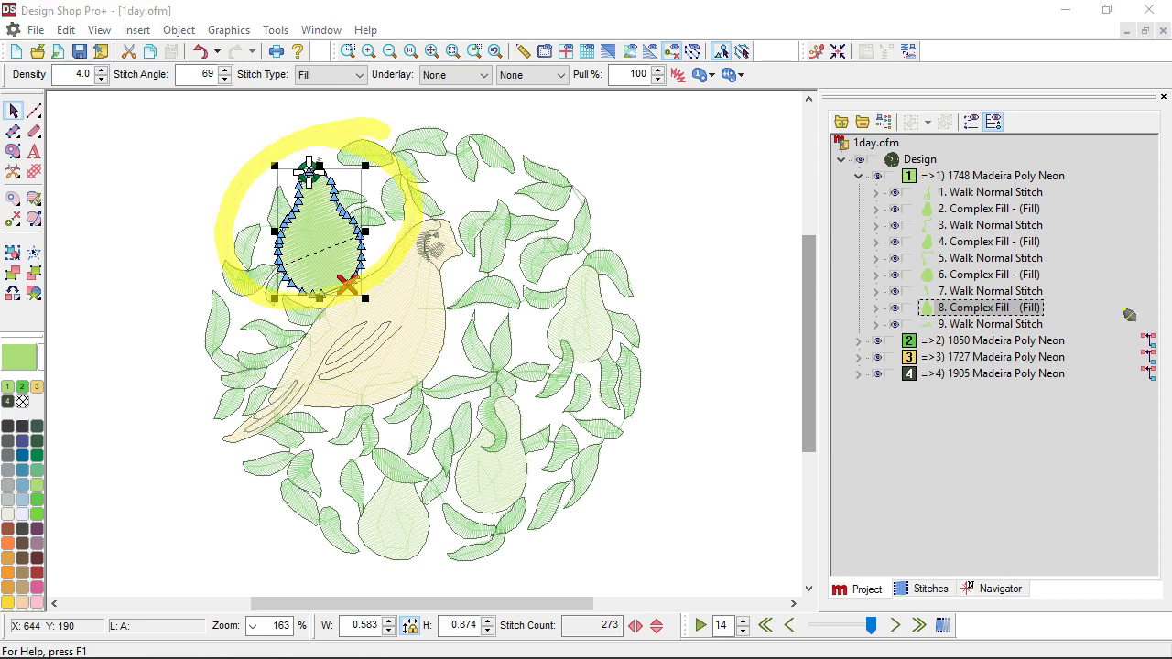
{"action": "mouse_move", "coordinate": [1129, 314]}
{"action": "left_mouse_down"}
{"action": "mouse_move", "coordinate": [1045, 308]}
{"action": "mouse_move", "coordinate": [1062, 311]}
{"action": "left_mouse_up"}
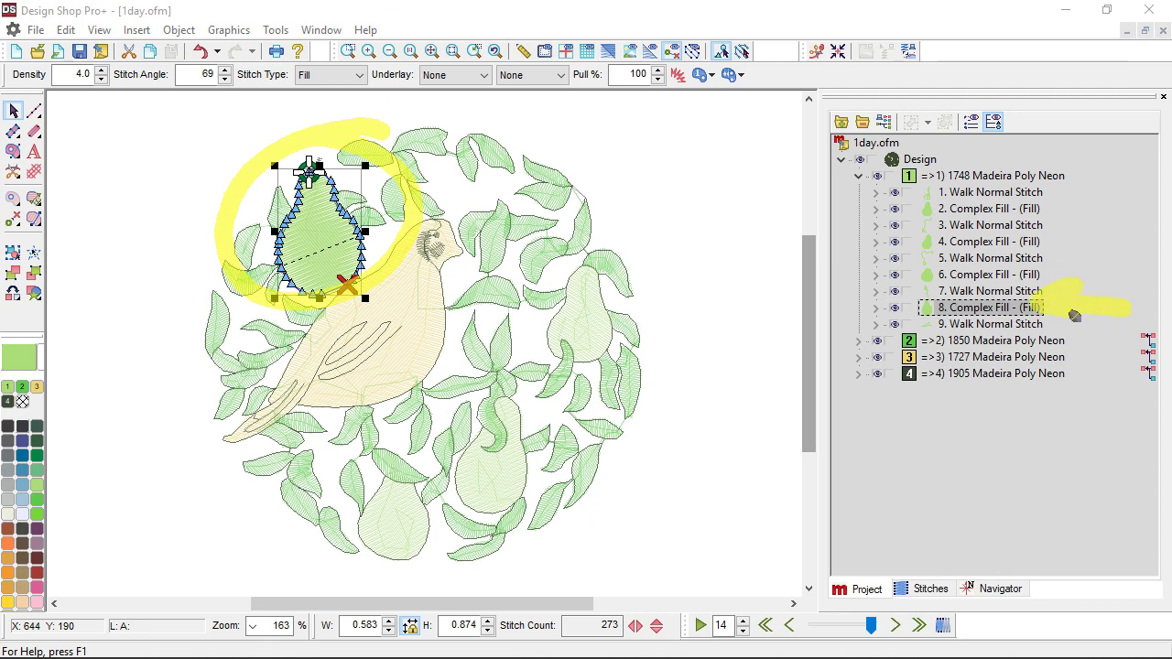
{"action": "key", "text": "Escape"}
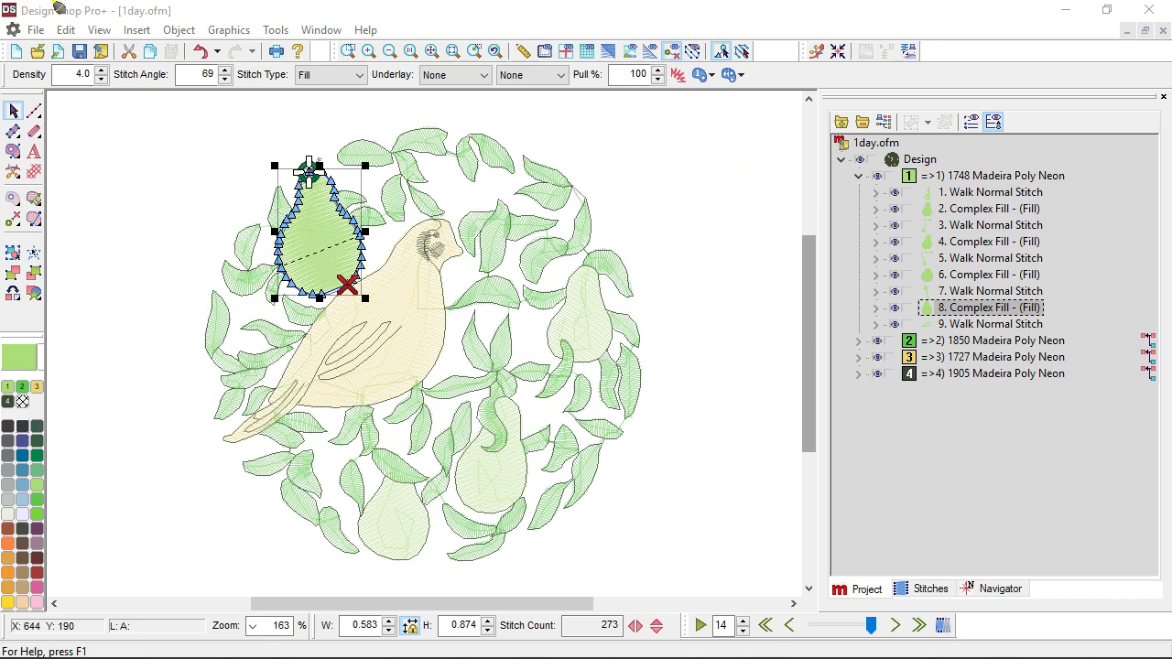
{"action": "left_click", "coordinate": [974, 196]}
{"action": "left_click", "coordinate": [979, 226]}
{"action": "left_click", "coordinate": [983, 259]}
{"action": "left_click", "coordinate": [981, 293]}
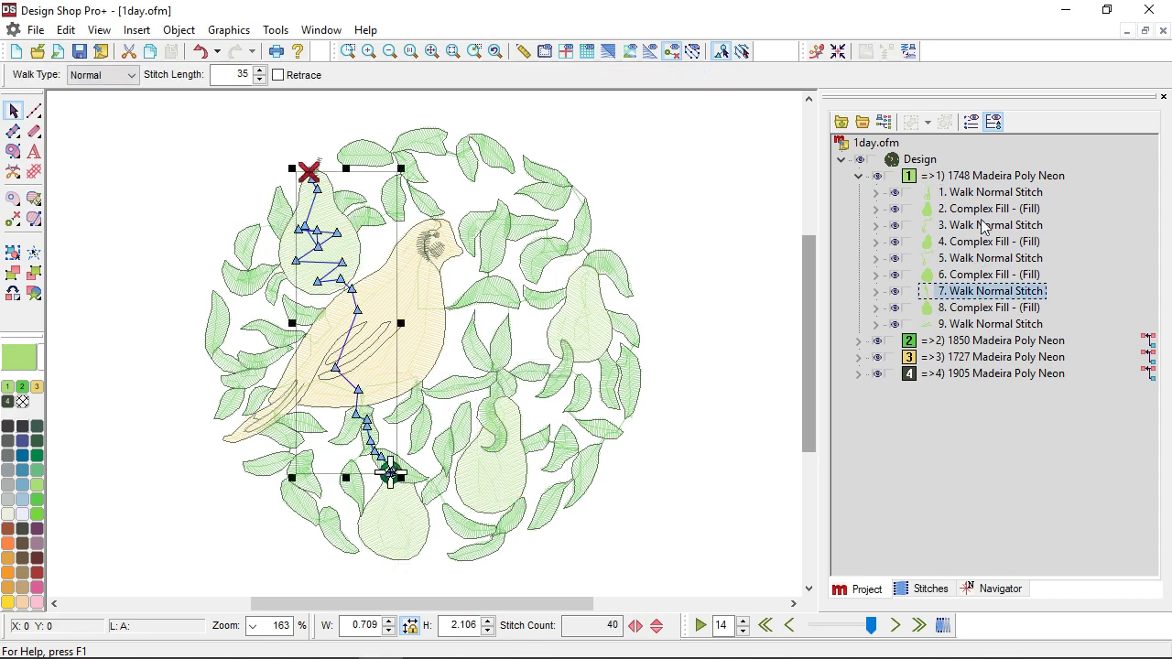
{"action": "left_click", "coordinate": [975, 195]}
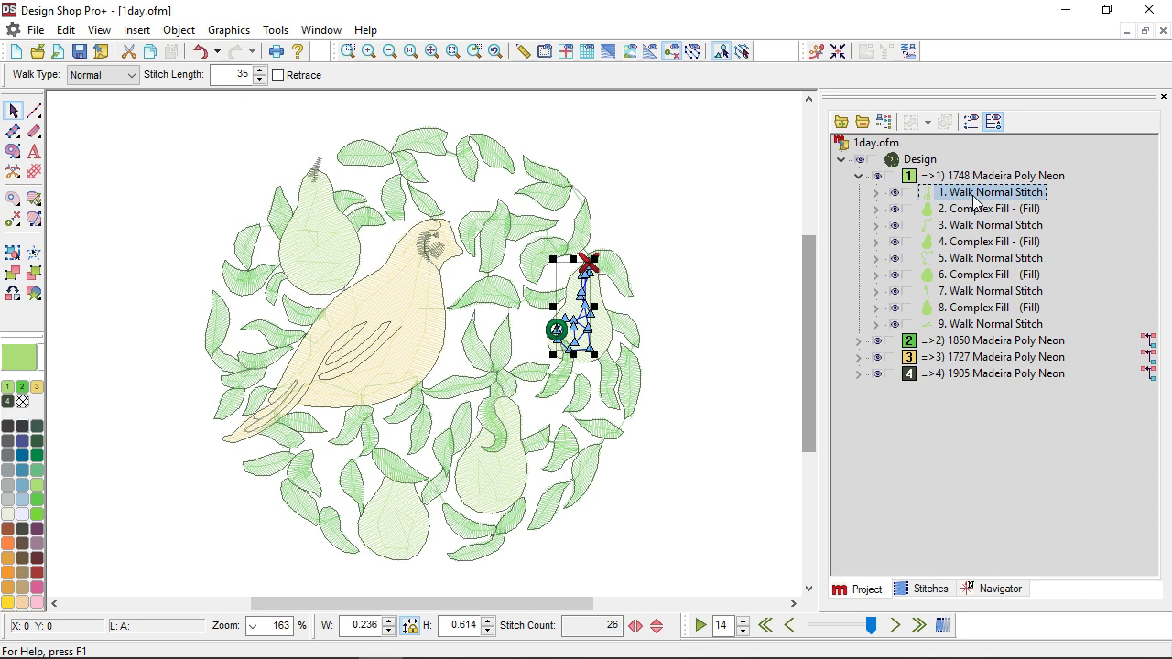
{"action": "left_click", "coordinate": [978, 274], "text": "shift"}
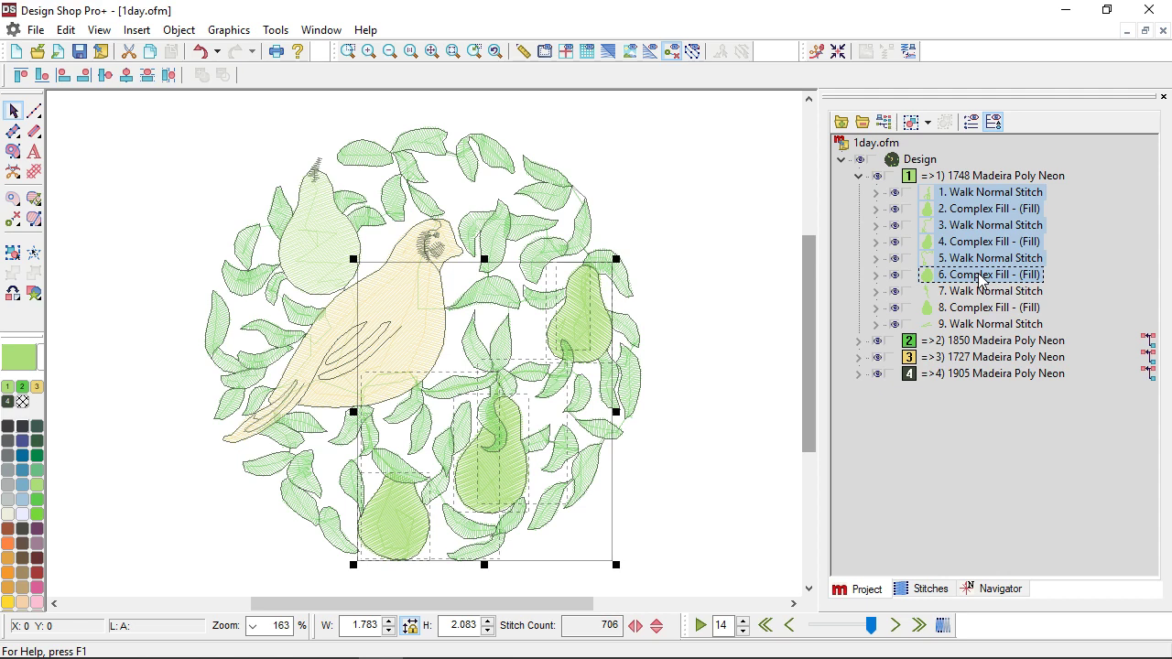
{"action": "left_click_drag", "start_coordinate": [979, 279], "coordinate": [998, 310]}
- Select the upper-left pear plus Complex Fills 6, 4 and 2, then click empty canvas to deselect
{"action": "left_click", "coordinate": [998, 309]}
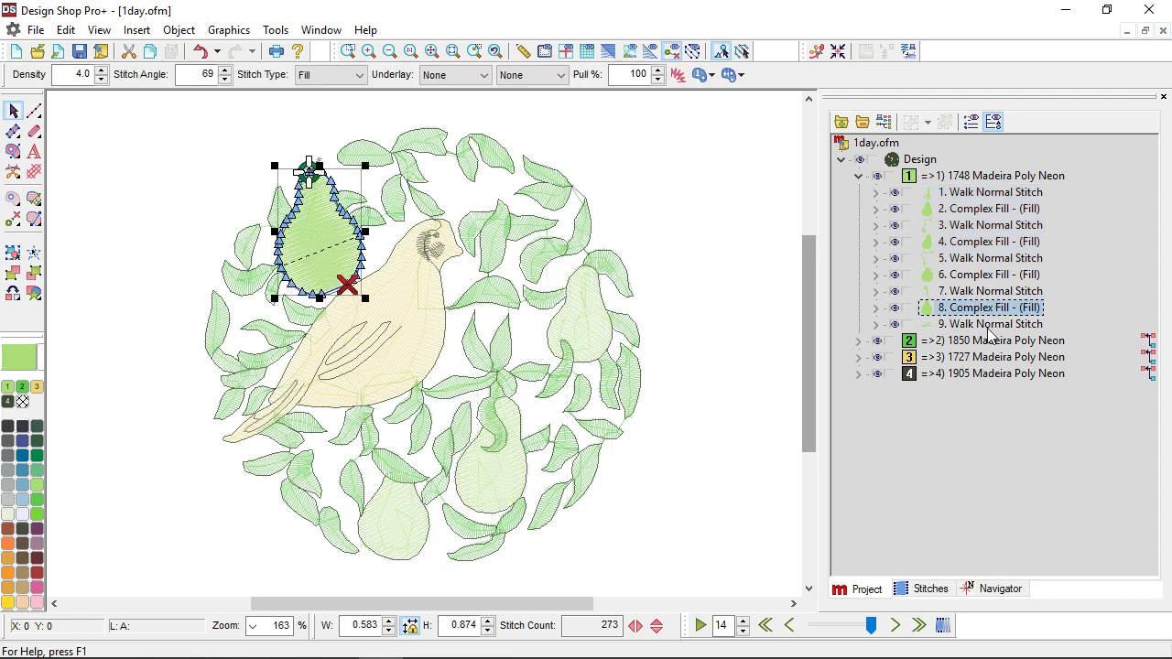
{"action": "left_click", "coordinate": [992, 274], "text": "ctrl"}
{"action": "left_click", "coordinate": [993, 243], "text": "ctrl"}
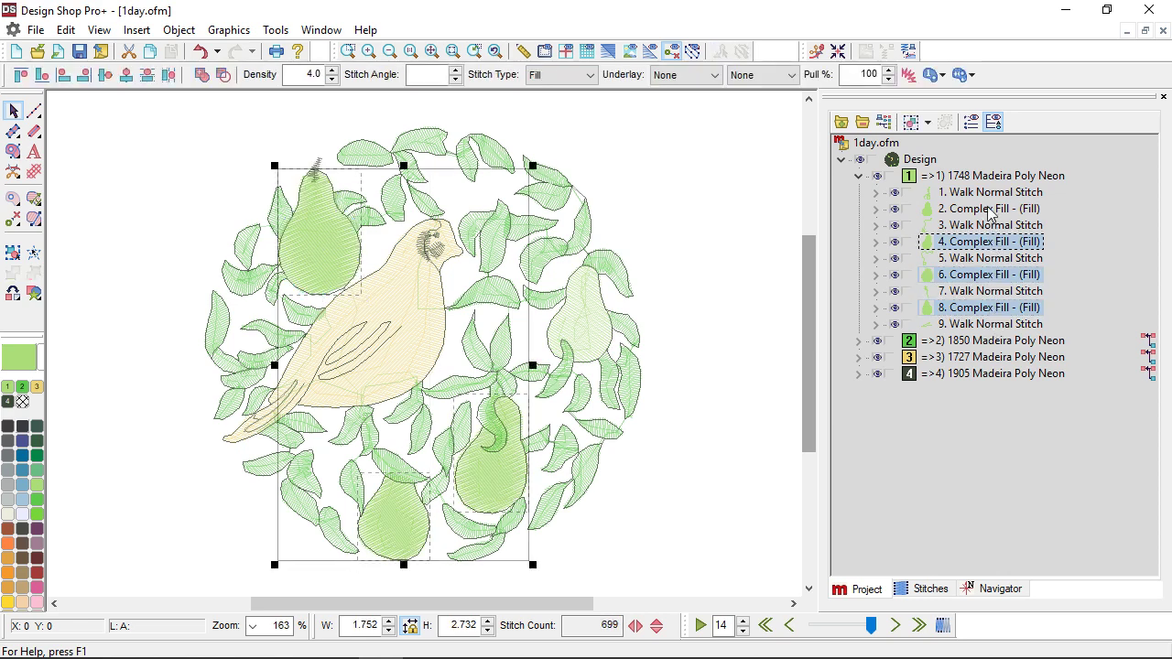
{"action": "left_click", "coordinate": [990, 210], "text": "ctrl"}
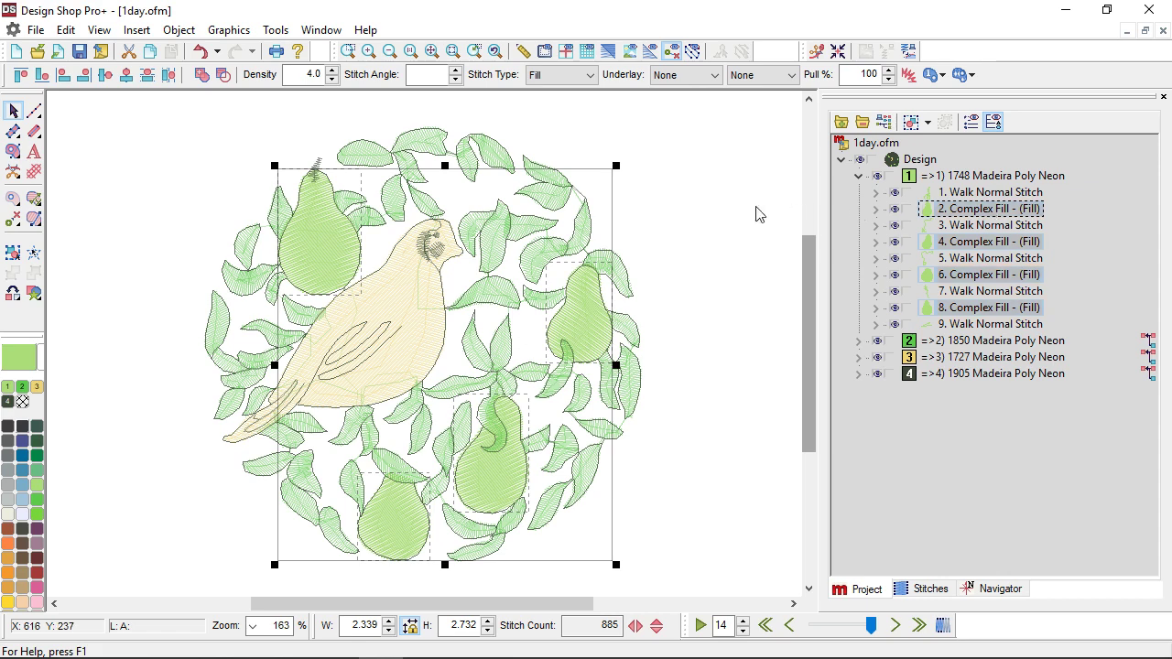
{"action": "left_click", "coordinate": [692, 153]}
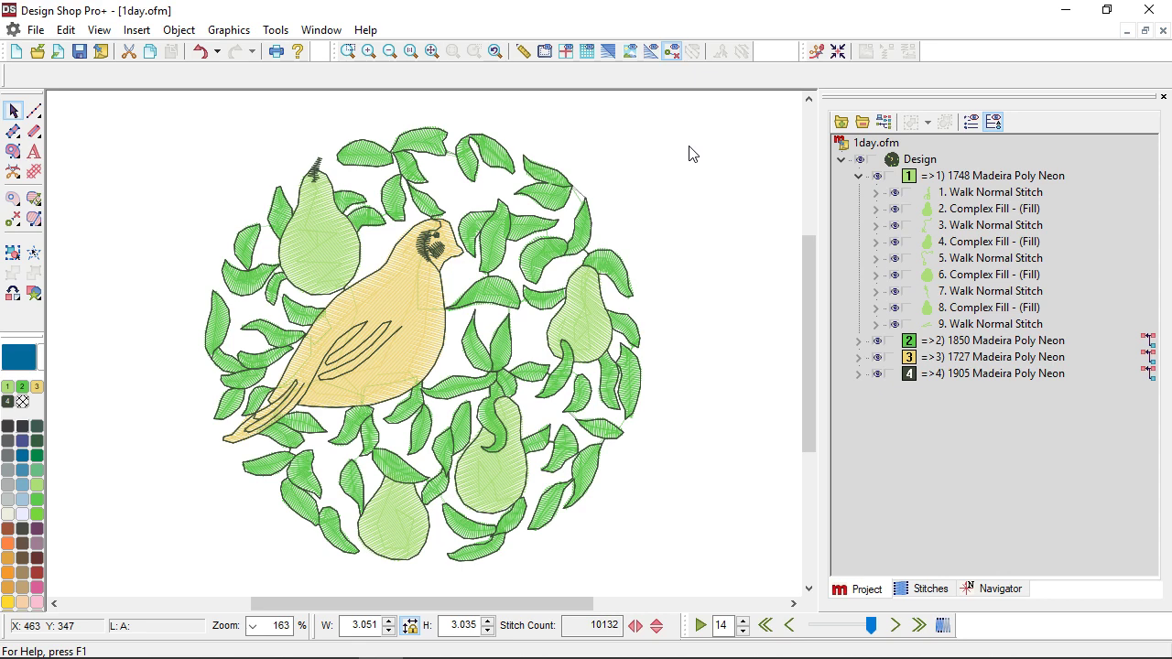
{"action": "left_click", "coordinate": [917, 161]}
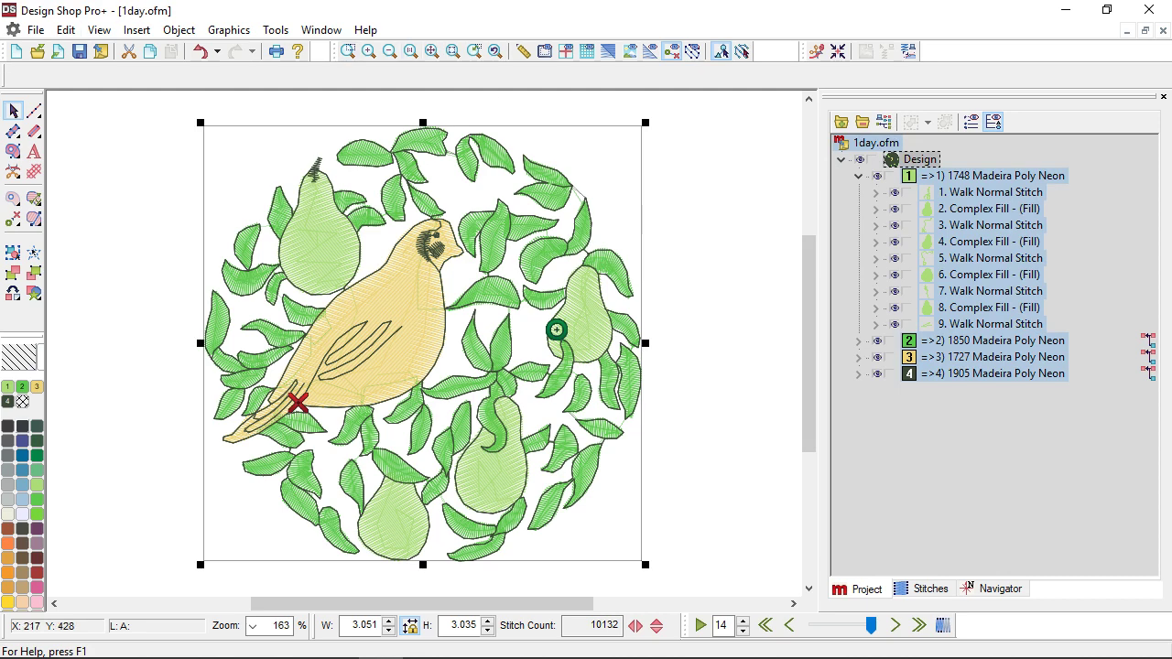
{"action": "left_click", "coordinate": [68, 29]}
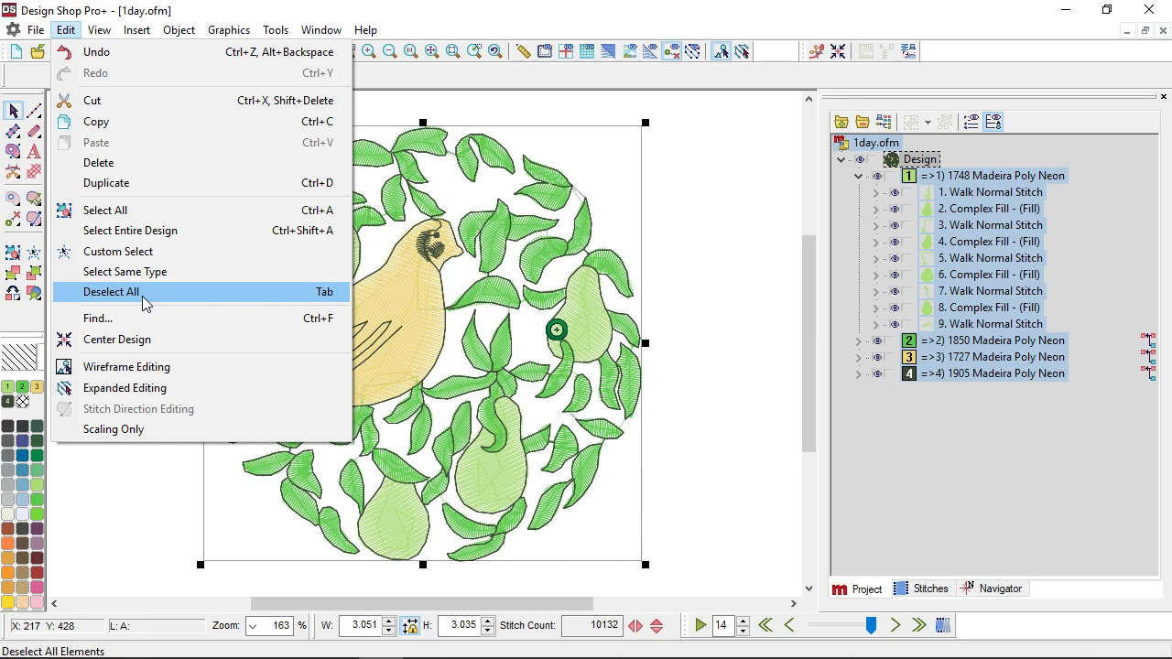
{"action": "left_click", "coordinate": [705, 249]}
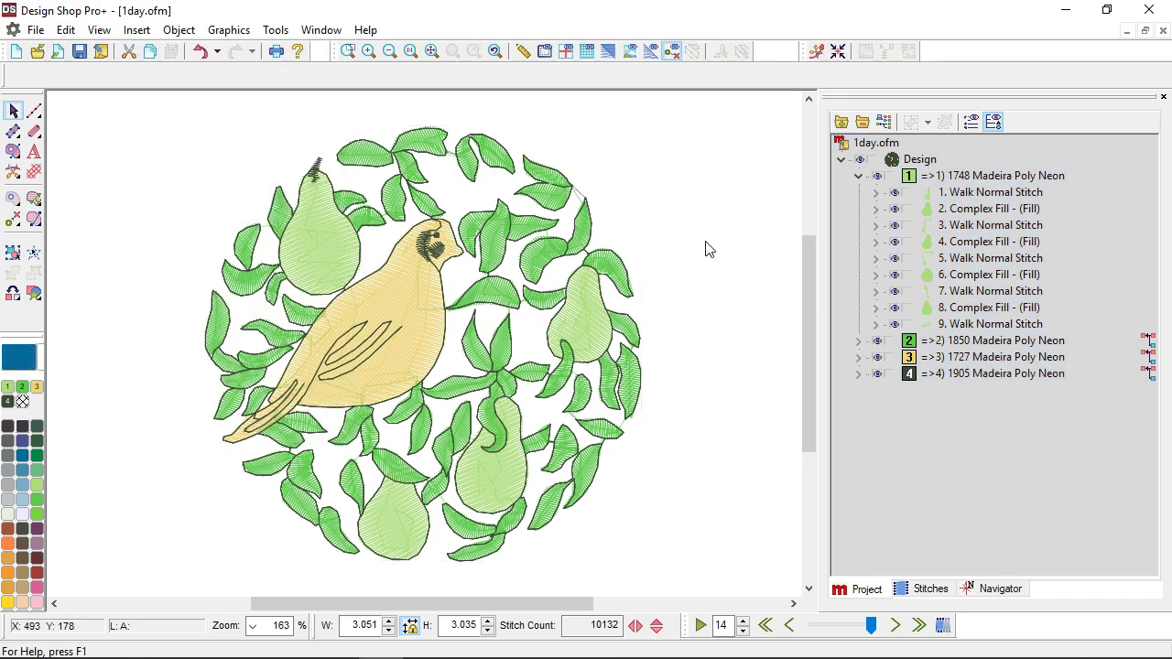
- Collapse thread group 1, select the Design node, zoom out three times and back in once
{"action": "left_click", "coordinate": [858, 177]}
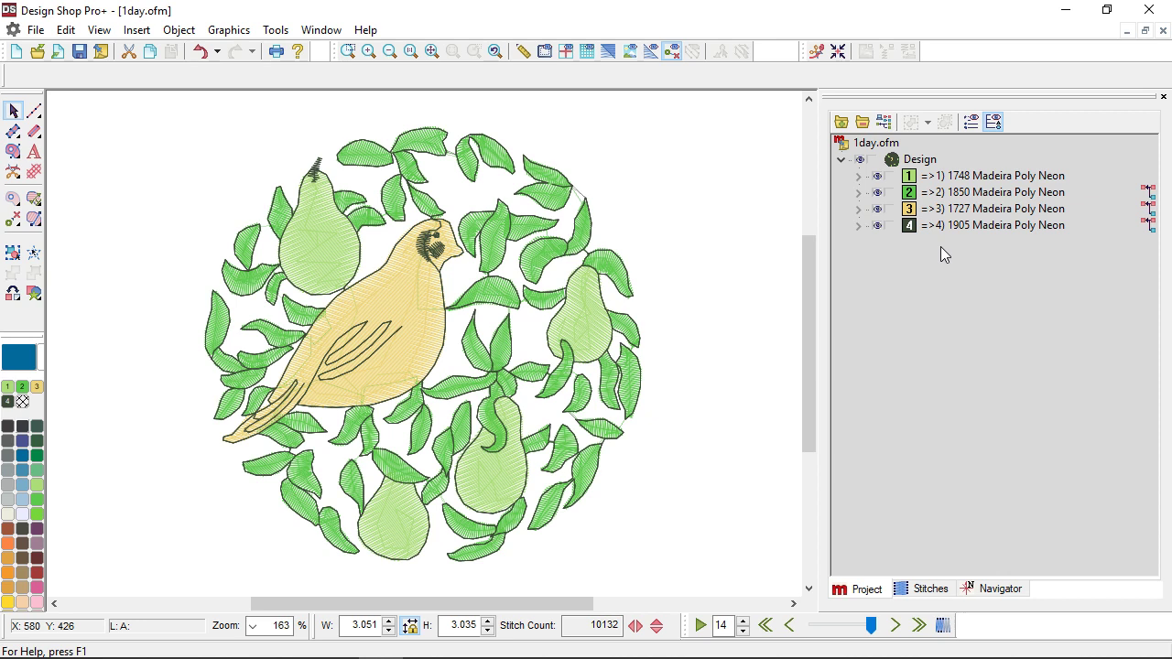
{"action": "left_click", "coordinate": [919, 160]}
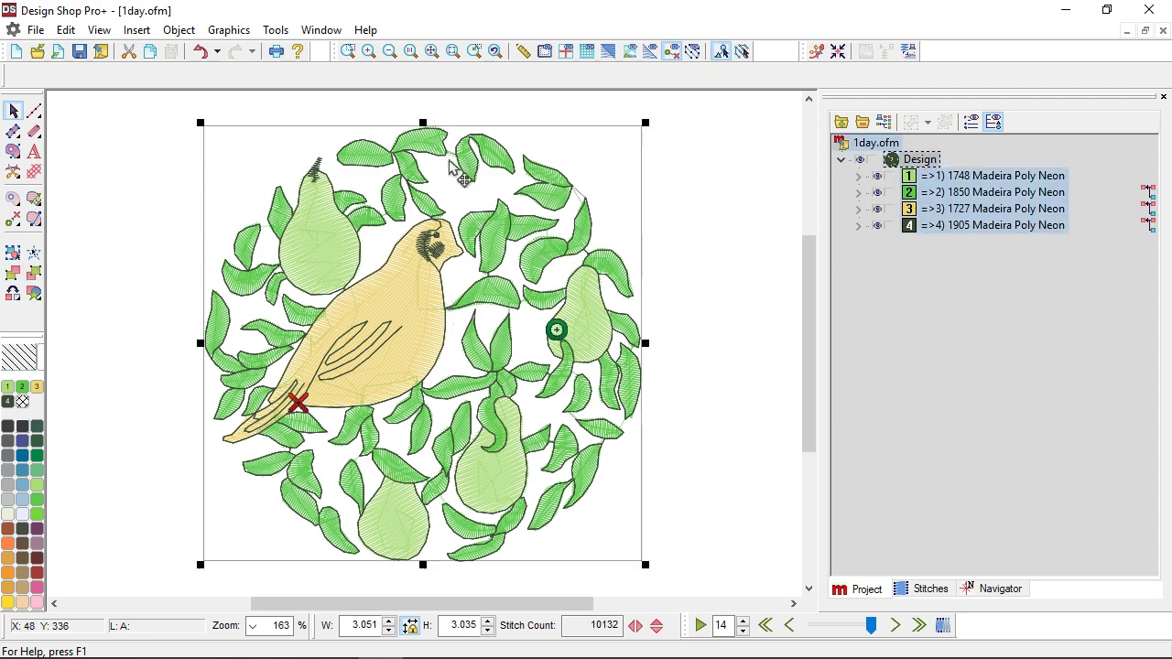
{"action": "left_click", "coordinate": [391, 52]}
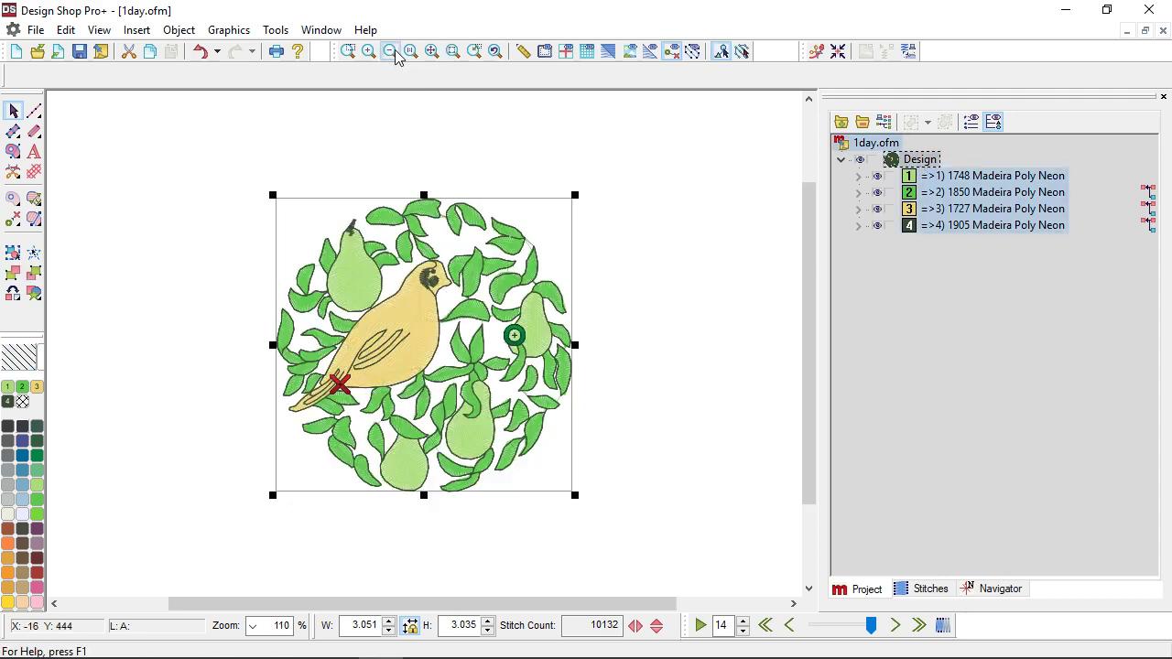
{"action": "left_click", "coordinate": [392, 52]}
{"action": "left_click", "coordinate": [391, 52]}
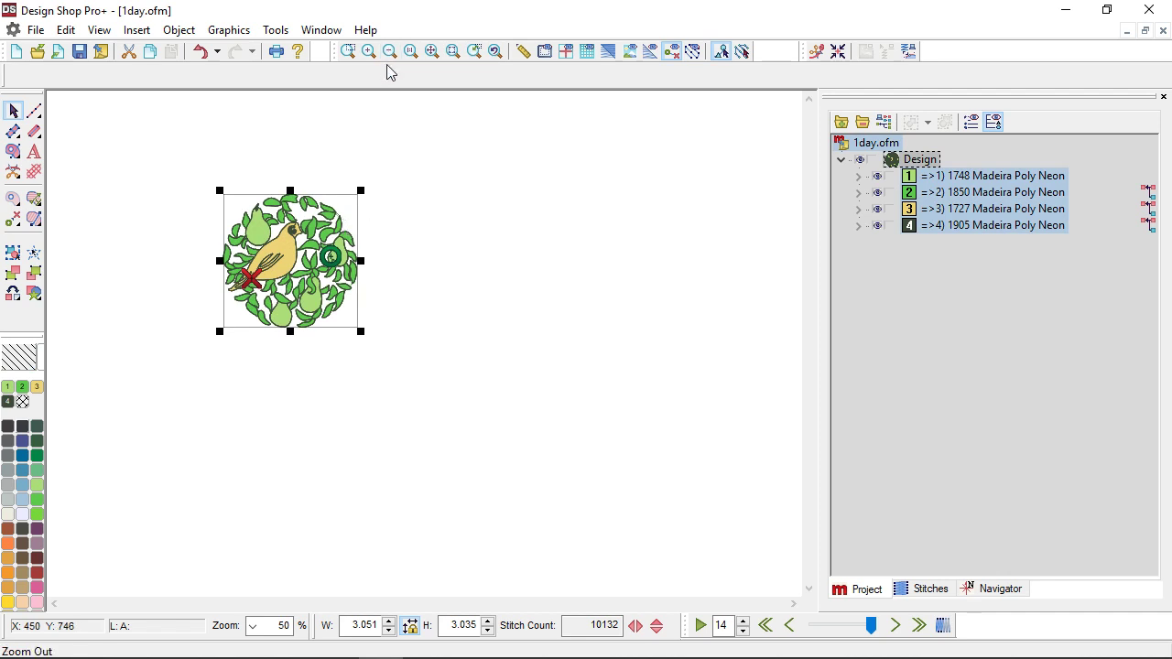
{"action": "left_click", "coordinate": [369, 52]}
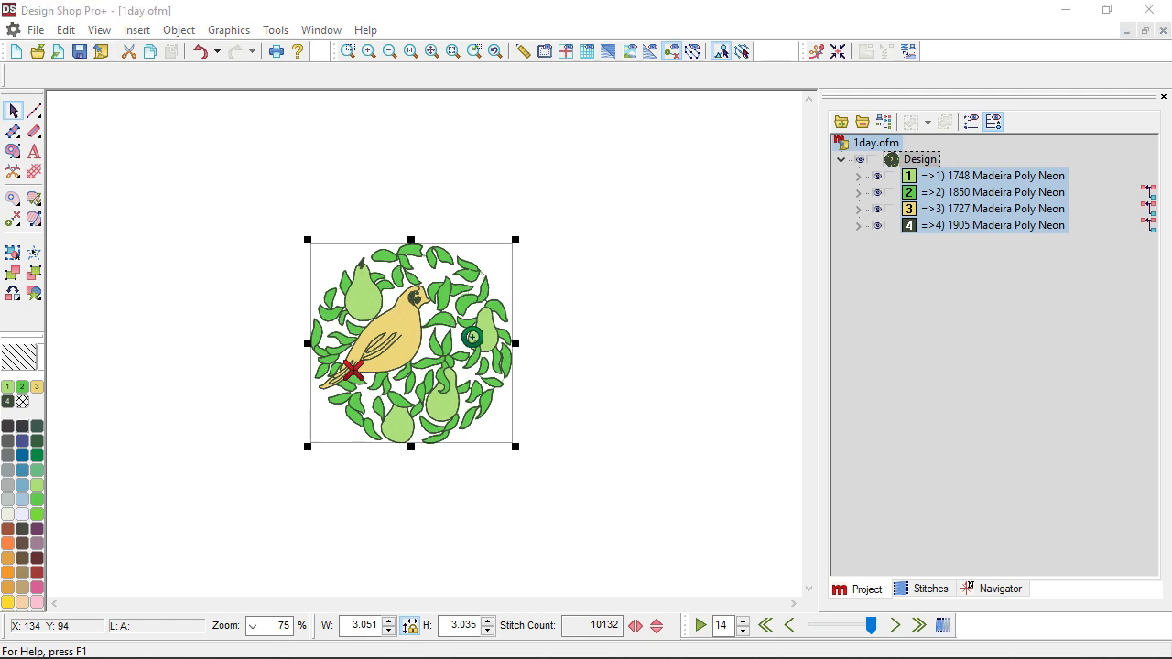
{"action": "left_click_drag", "start_coordinate": [321, 626], "coordinate": [673, 630]}
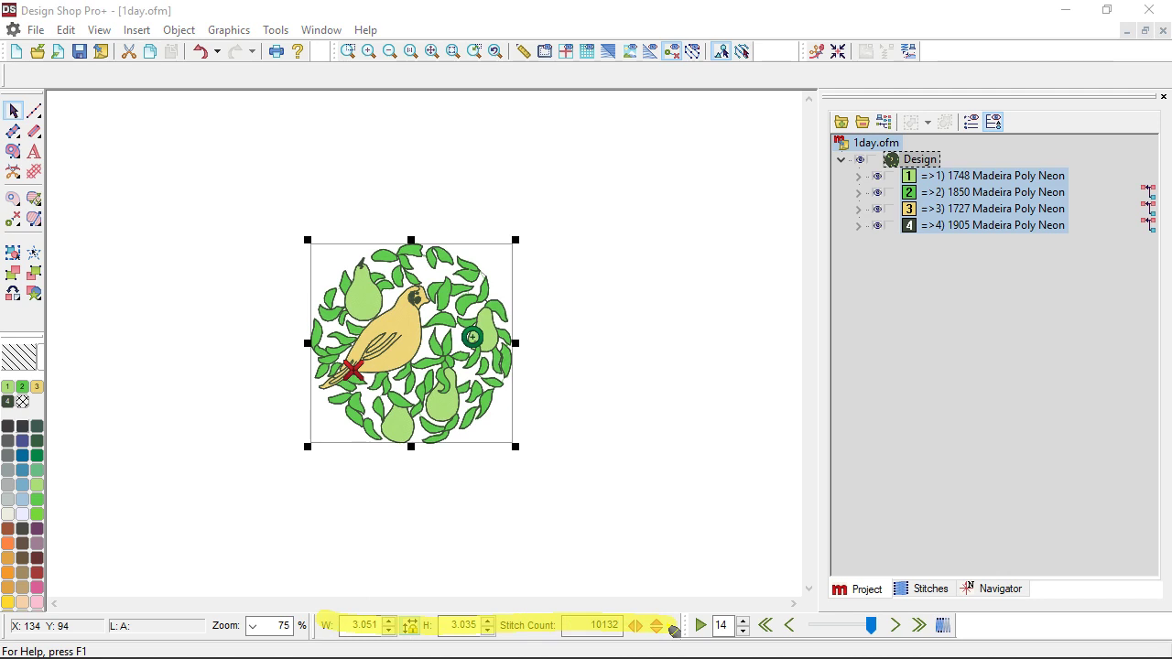
{"action": "left_click_drag", "start_coordinate": [246, 651], "coordinate": [735, 655]}
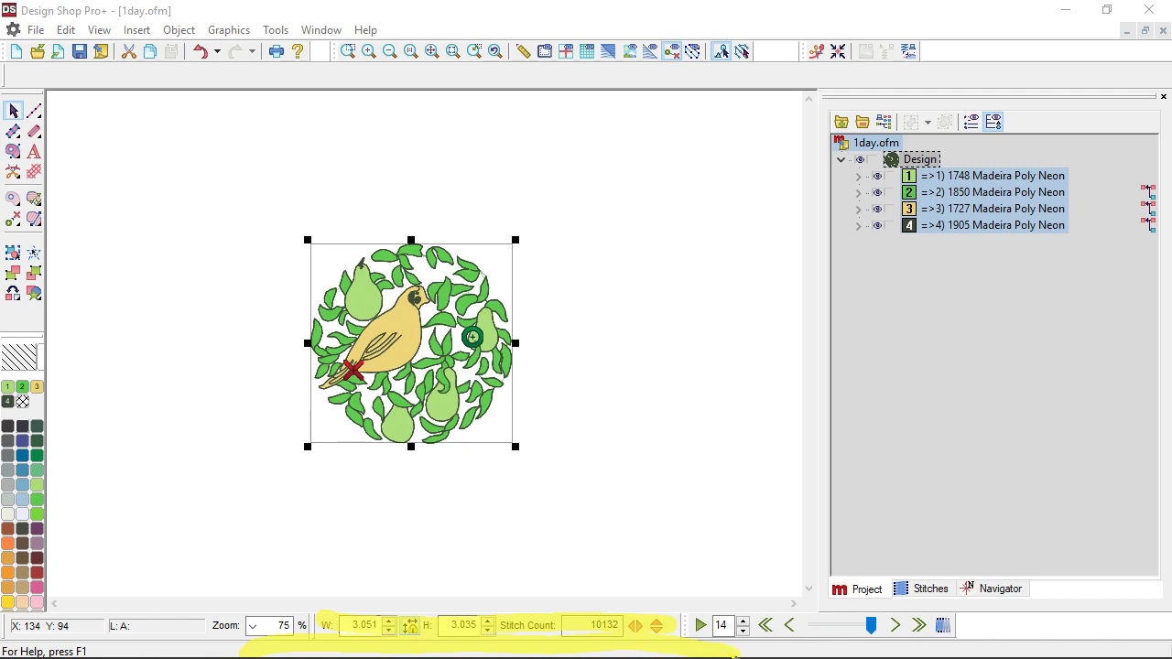
{"action": "key", "text": "Escape"}
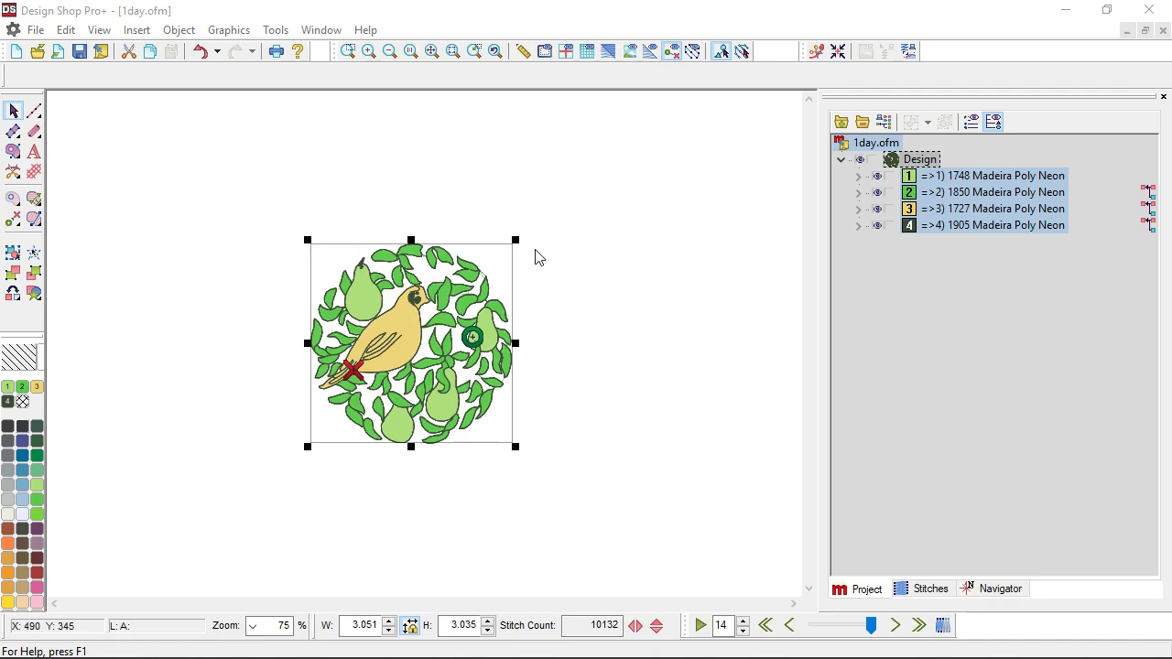
{"action": "left_click_drag", "start_coordinate": [517, 235], "coordinate": [581, 416]}
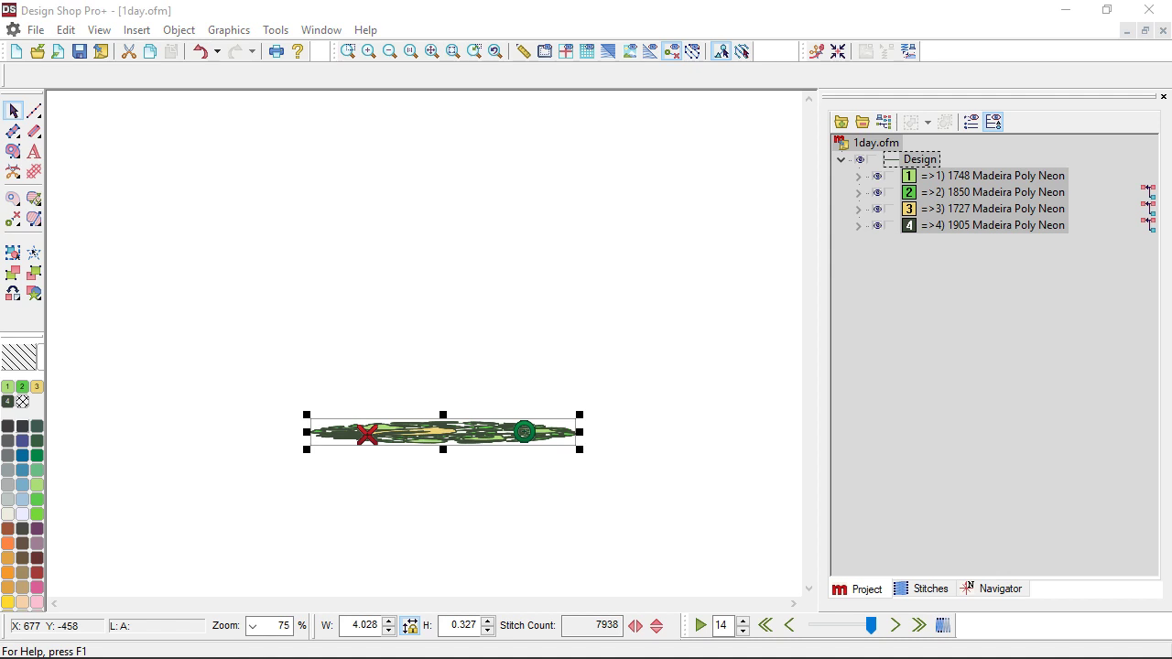
{"action": "left_click_drag", "start_coordinate": [346, 625], "coordinate": [656, 632]}
{"action": "left_click", "coordinate": [201, 53]}
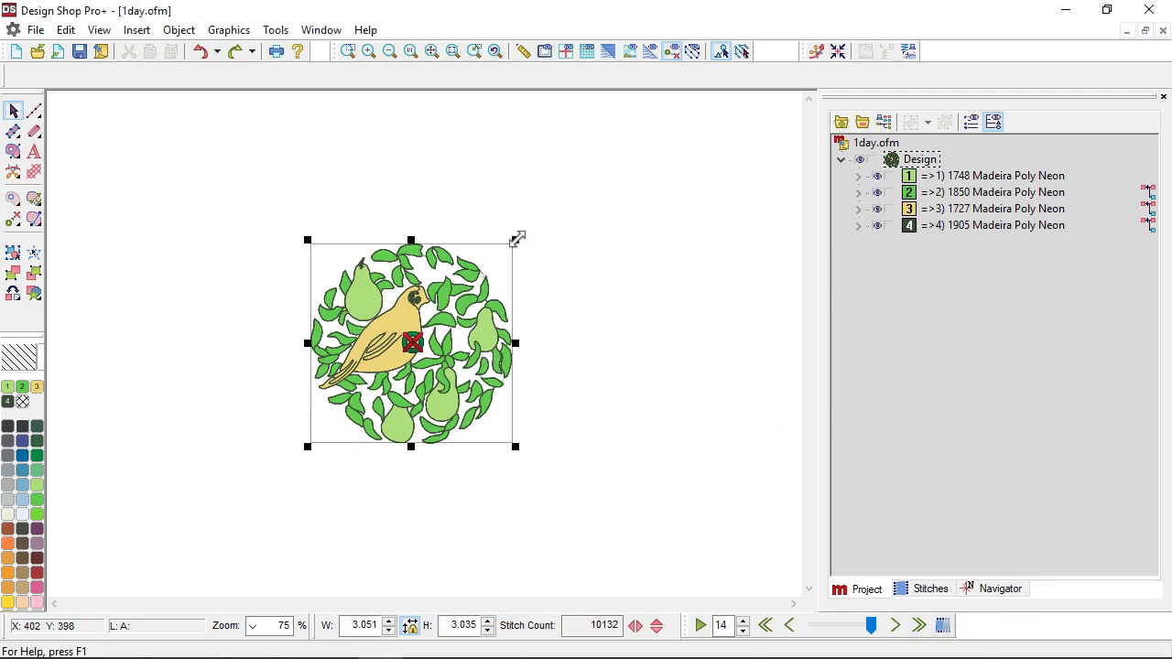
{"action": "left_click_drag", "start_coordinate": [517, 239], "coordinate": [769, 136]}
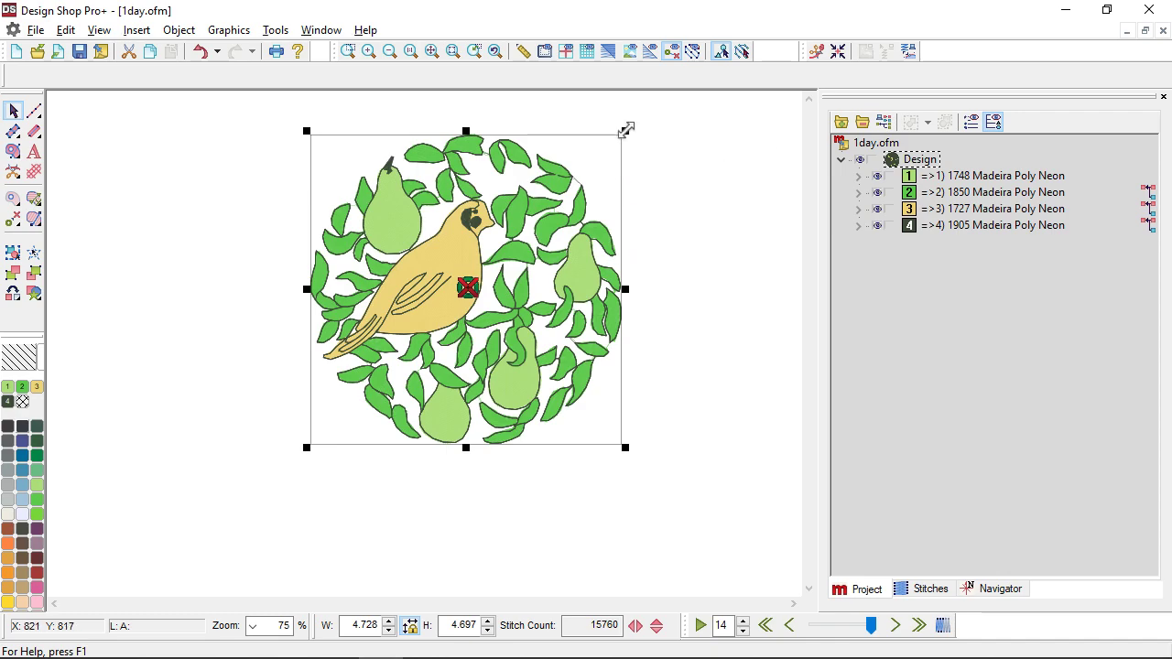
{"action": "left_click_drag", "start_coordinate": [626, 130], "coordinate": [731, 211]}
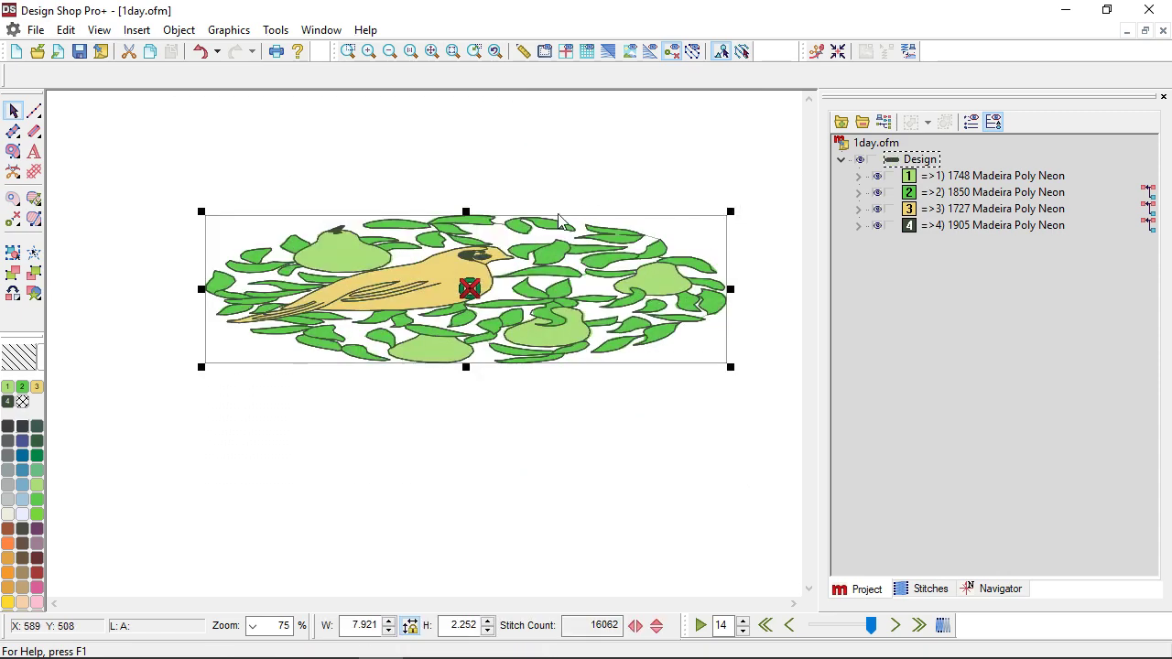
{"action": "key", "text": "ctrl+z"}
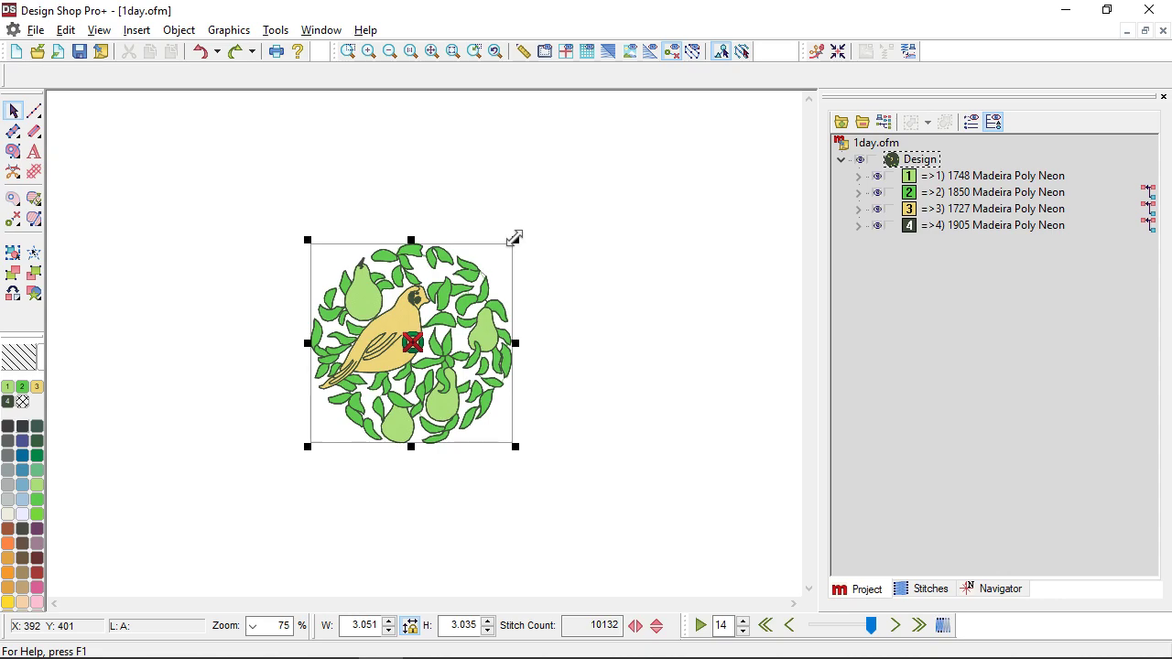
- Drag the corner handle to enlarge the design to about 5 wide, undoing a trial stretch and squash
{"action": "left_click_drag", "start_coordinate": [515, 239], "coordinate": [582, 173]}
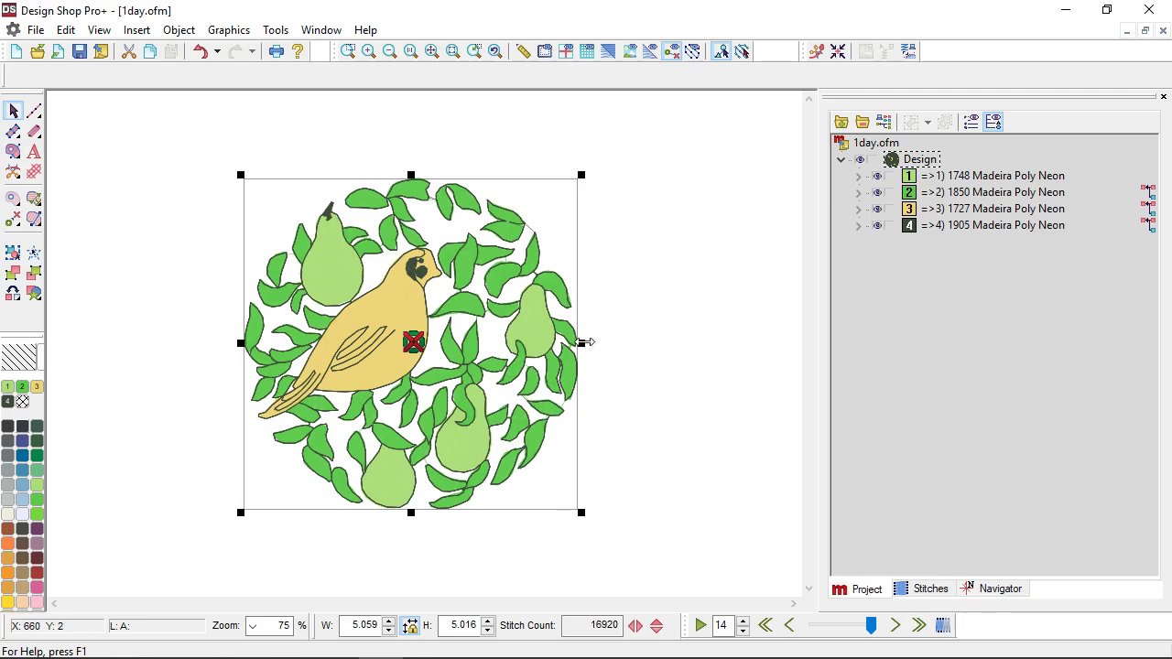
{"action": "left_click_drag", "start_coordinate": [584, 343], "coordinate": [699, 340]}
{"action": "left_click_drag", "start_coordinate": [412, 123], "coordinate": [403, 196]}
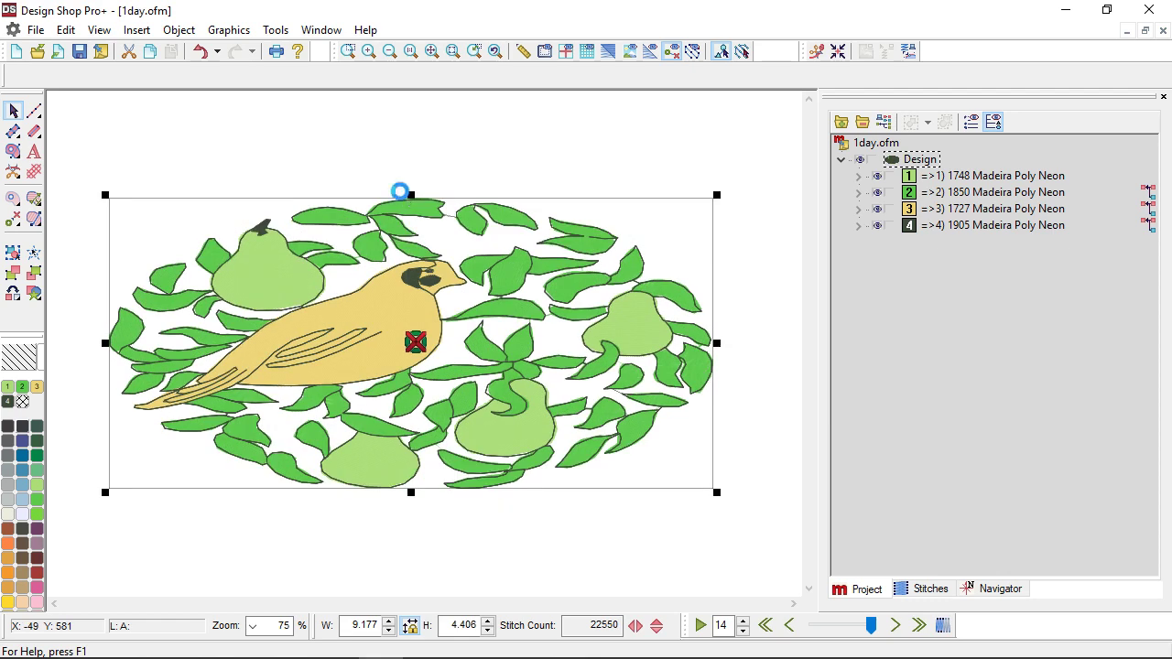
{"action": "key", "text": "ctrl+z"}
{"action": "key", "text": "ctrl+z"}
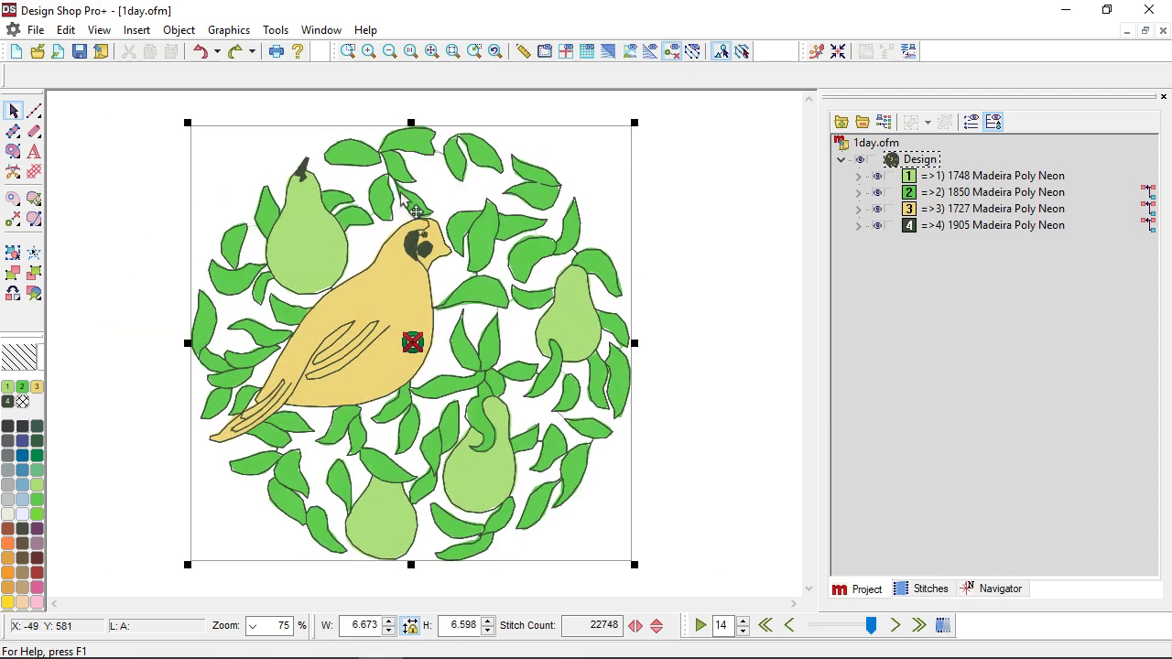
{"action": "key", "text": "ctrl+z"}
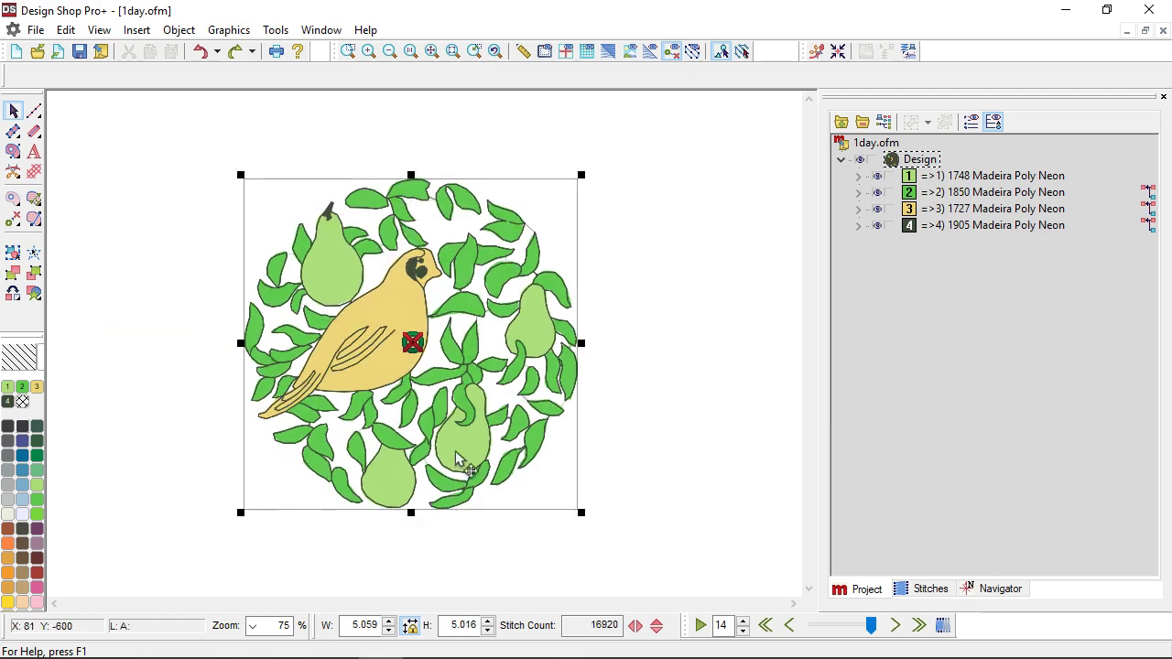
- Select the whole design and enter width 6, giving 6.004 by 5.949
{"action": "left_click", "coordinate": [623, 263]}
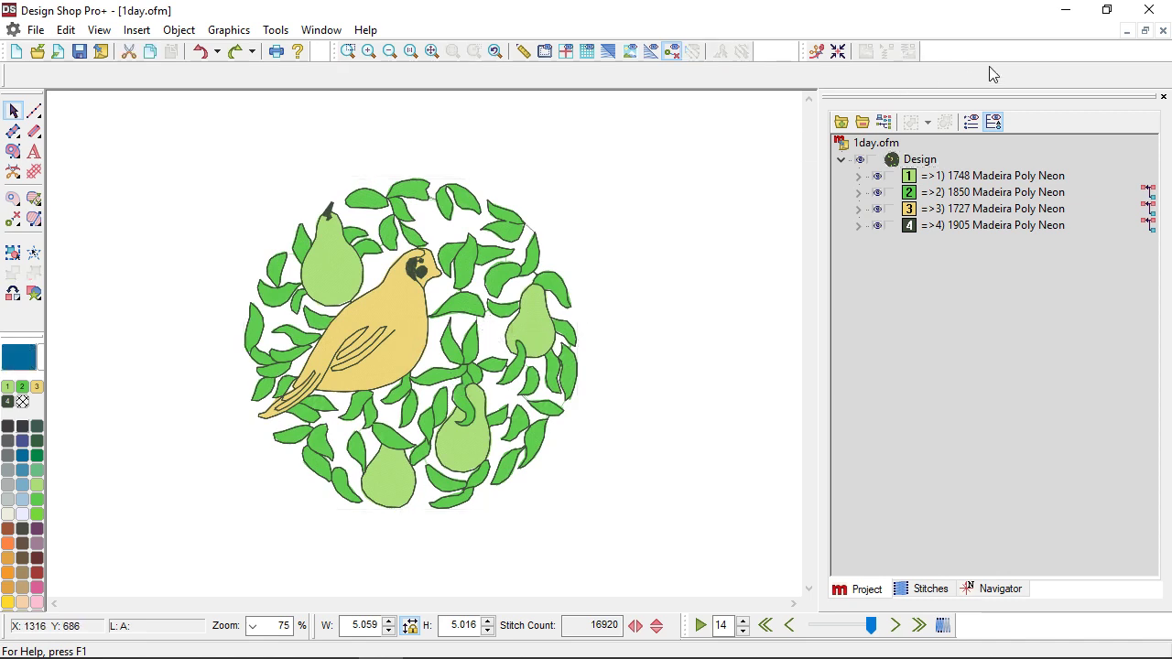
{"action": "left_click", "coordinate": [920, 161]}
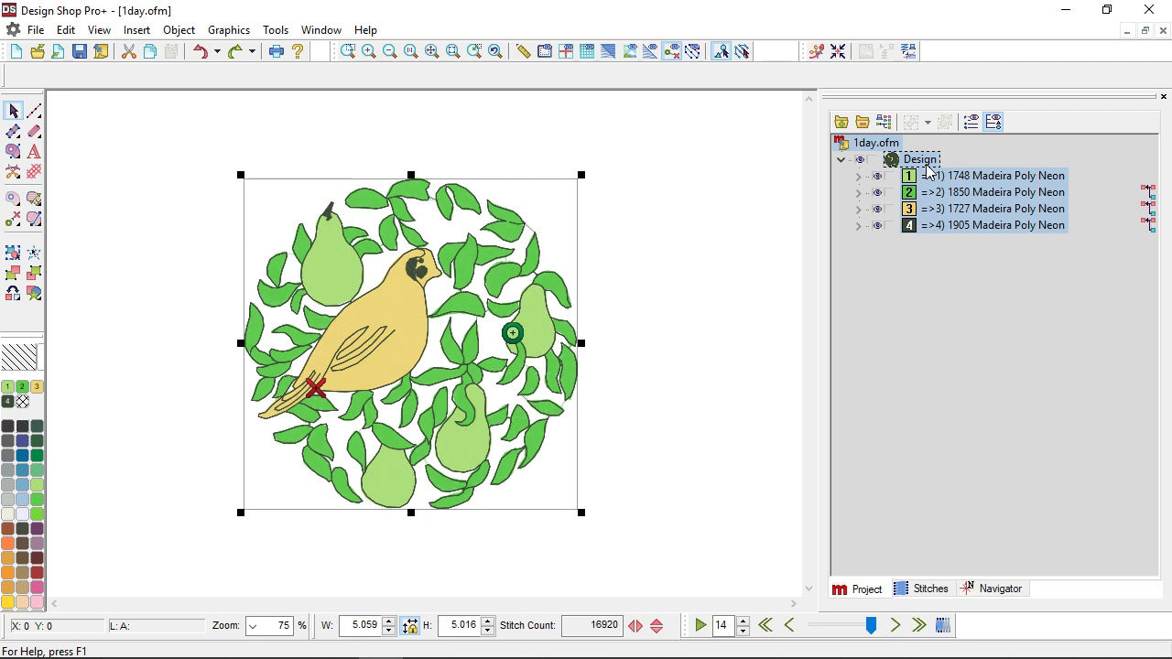
{"action": "double_click", "coordinate": [363, 625]}
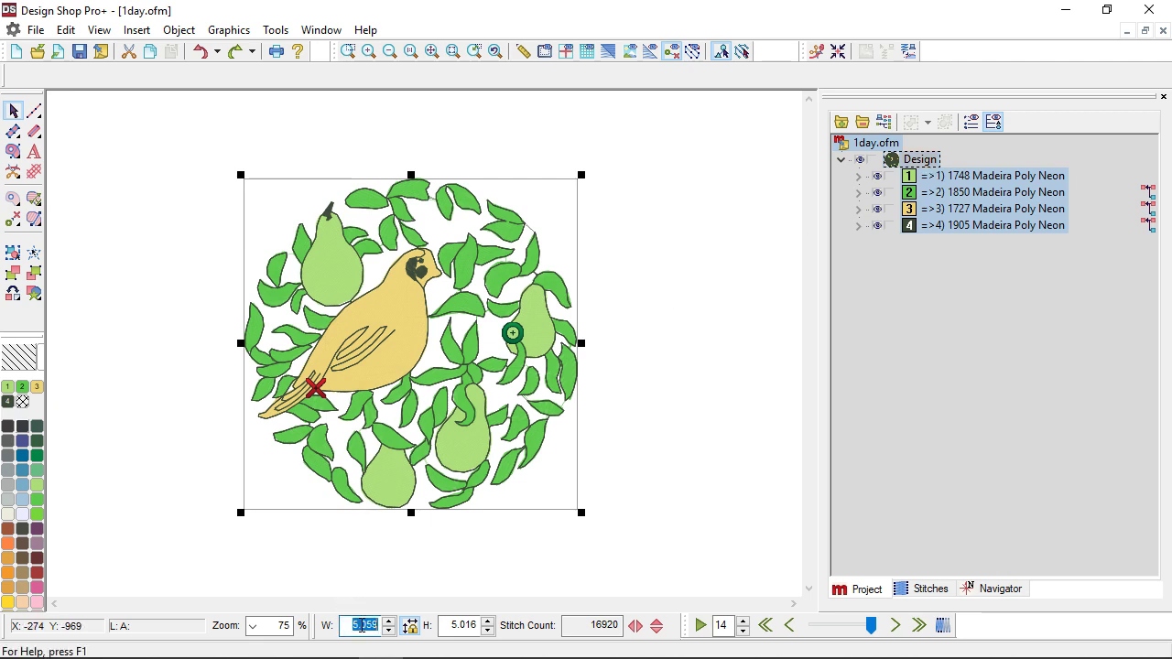
{"action": "type", "text": "6"}
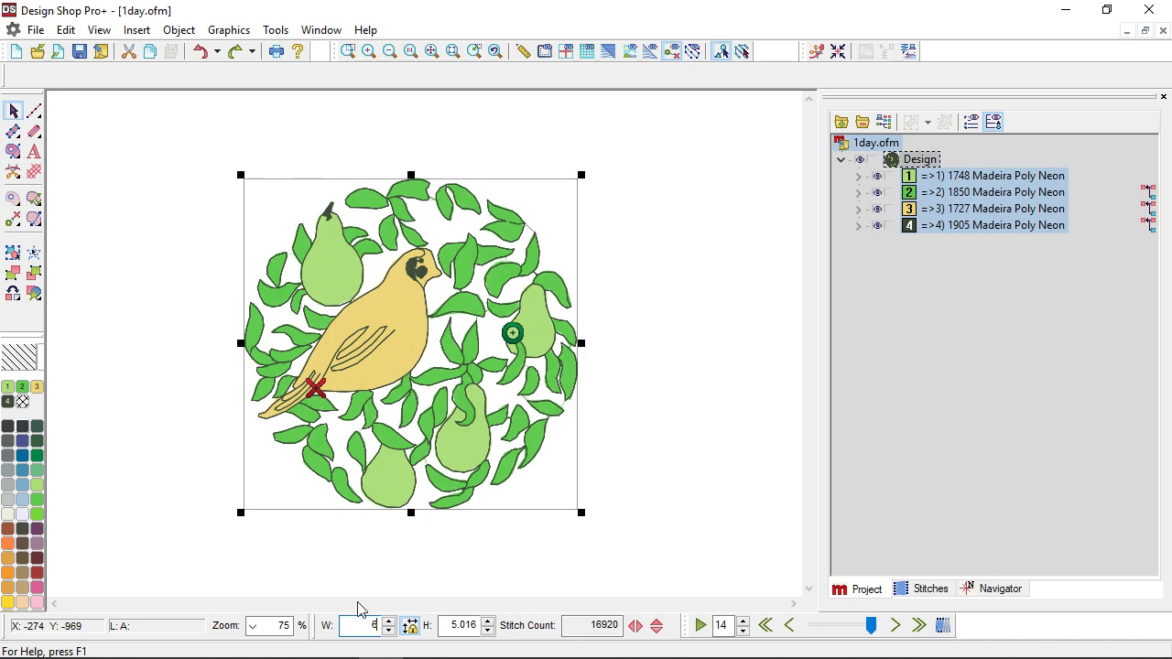
{"action": "key", "text": "Return"}
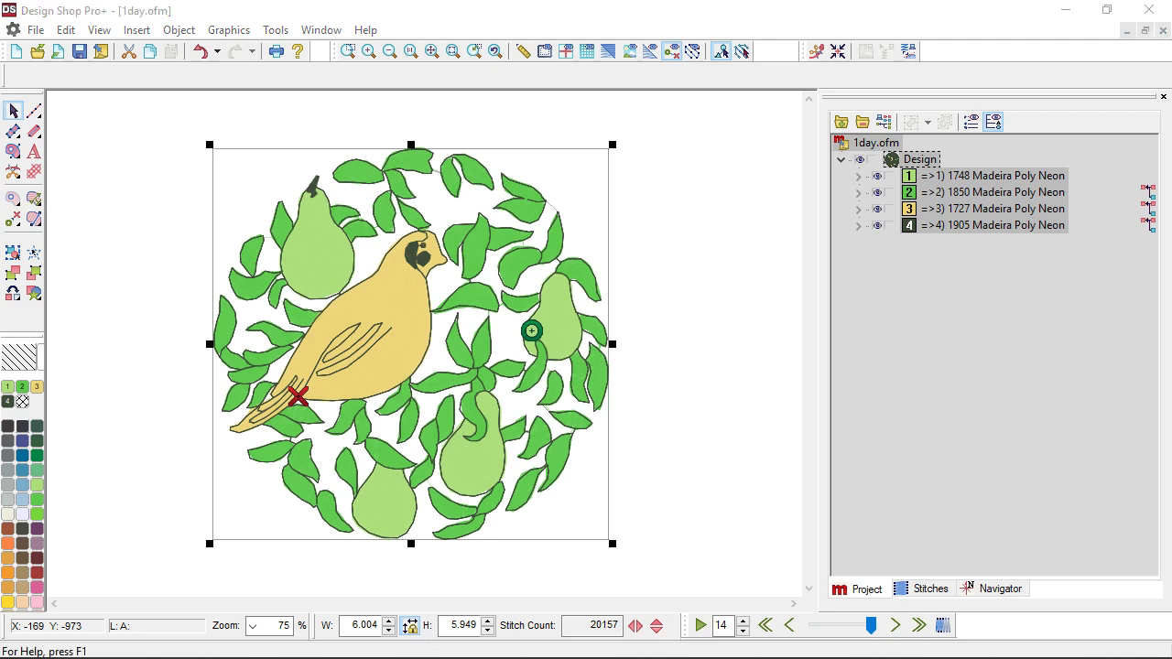
{"action": "left_click_drag", "start_coordinate": [341, 626], "coordinate": [481, 626]}
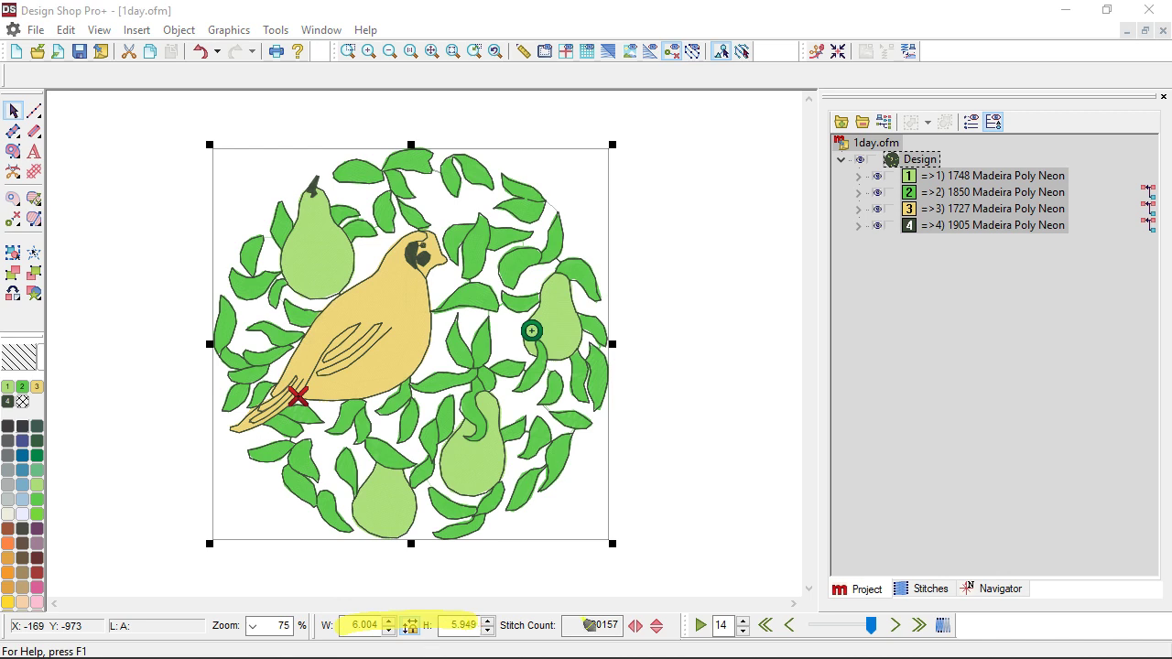
{"action": "left_click_drag", "start_coordinate": [573, 623], "coordinate": [623, 630]}
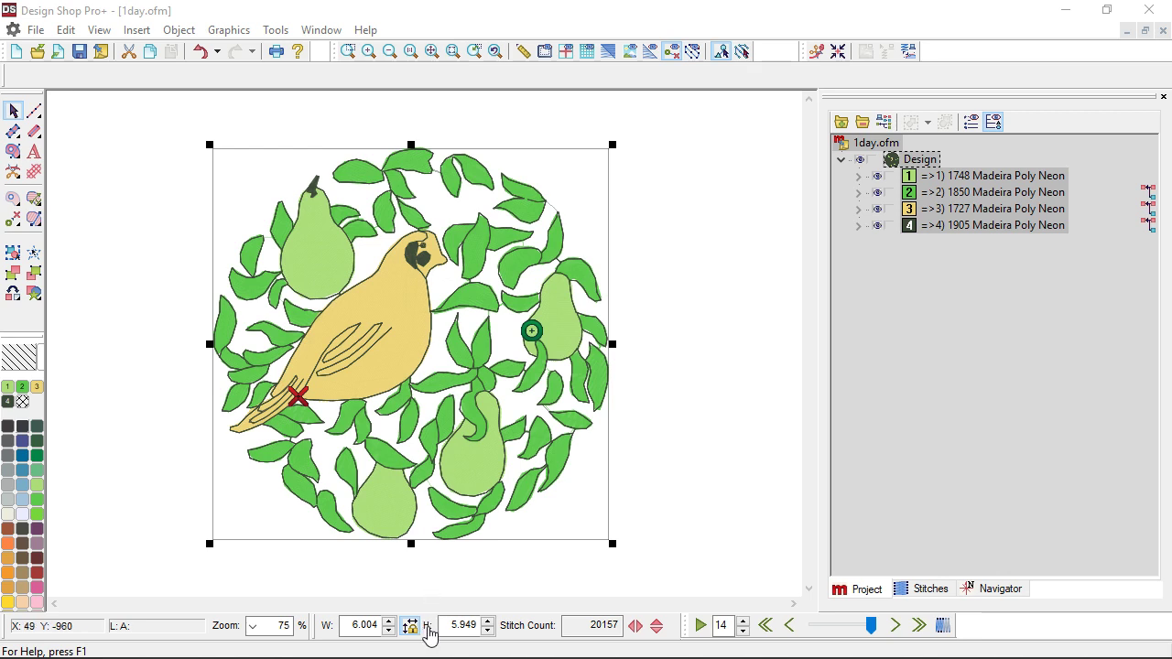
- Open the Scale/Rotate popup from the W/H lock button in the bottom bar
{"action": "left_click", "coordinate": [428, 626]}
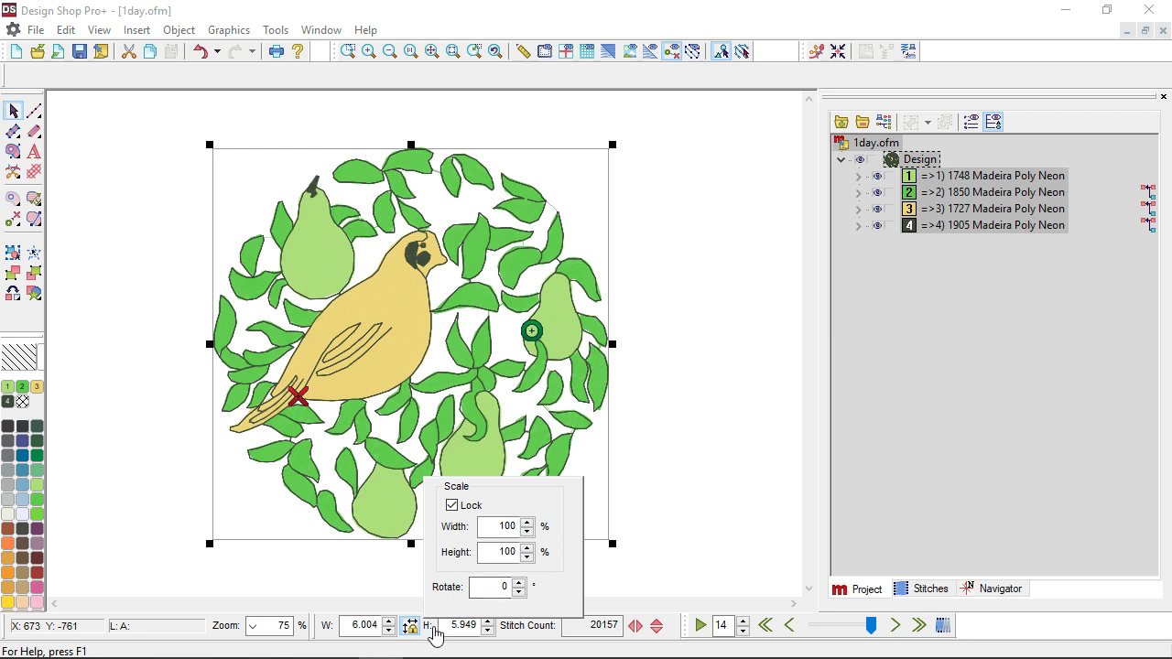
- Rotate the design 90°, deselect it, then undo the rotation to restore it upright
{"action": "left_click", "coordinate": [492, 586]}
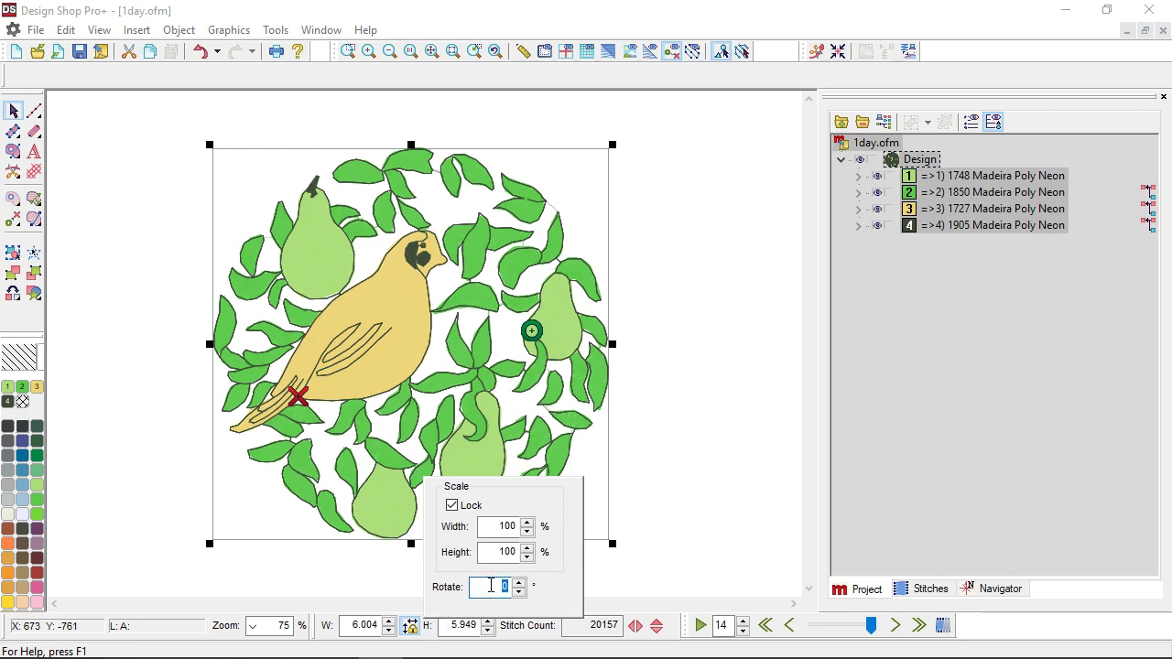
{"action": "type", "text": "90"}
{"action": "key", "text": "Return"}
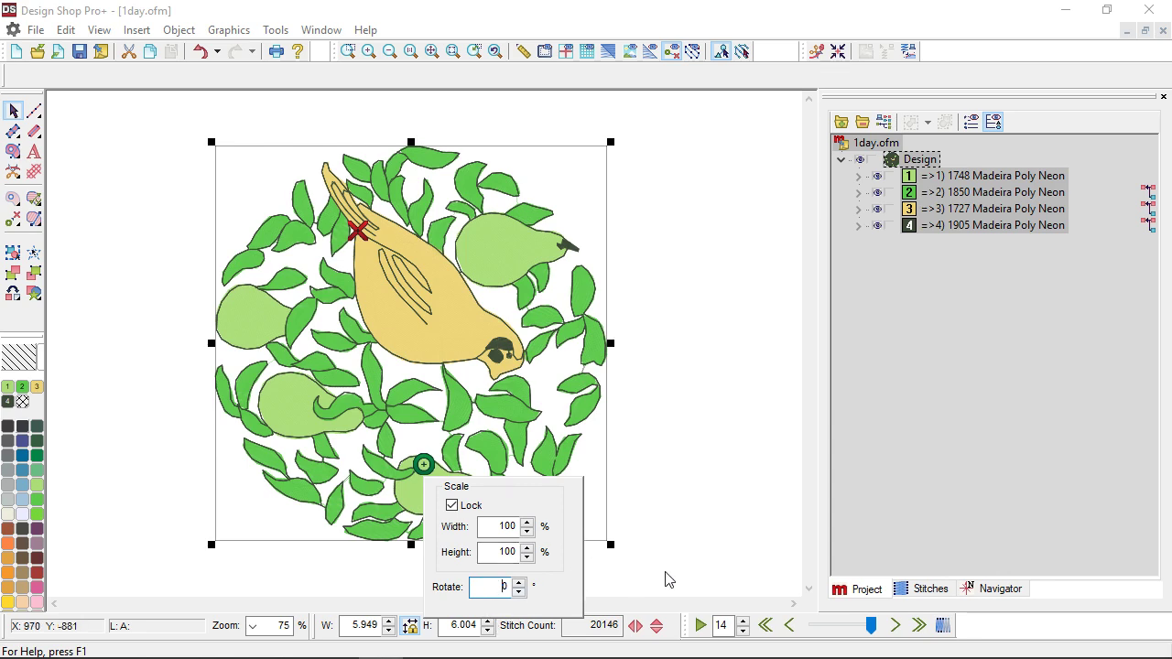
{"action": "left_click", "coordinate": [720, 466]}
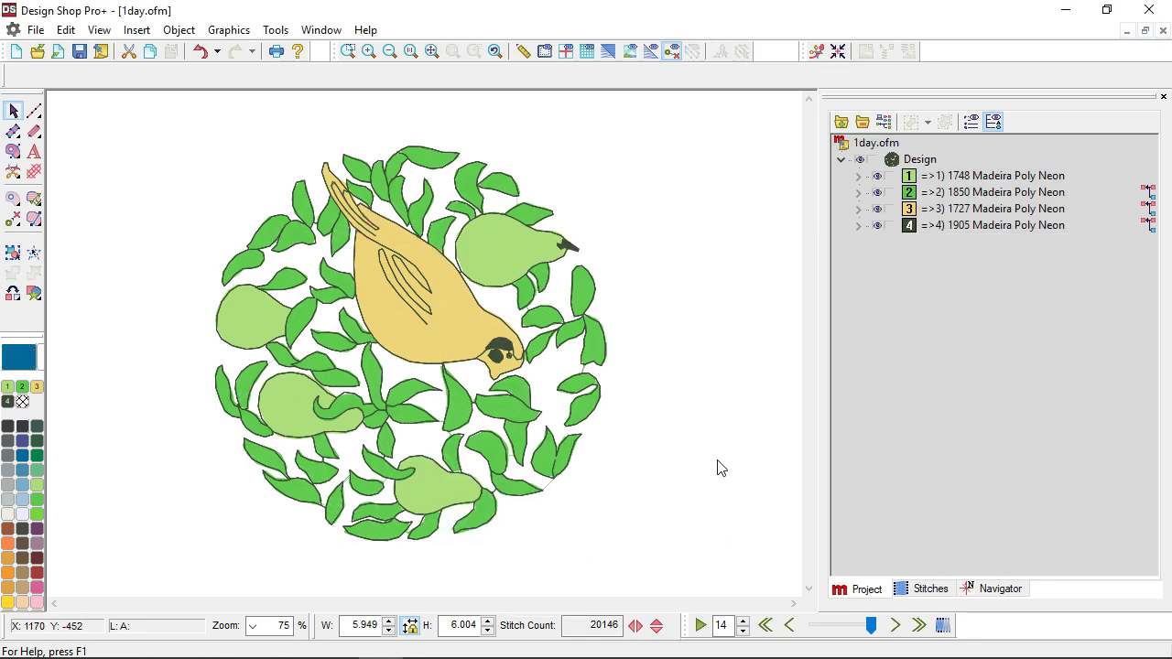
{"action": "key", "text": "ctrl+z"}
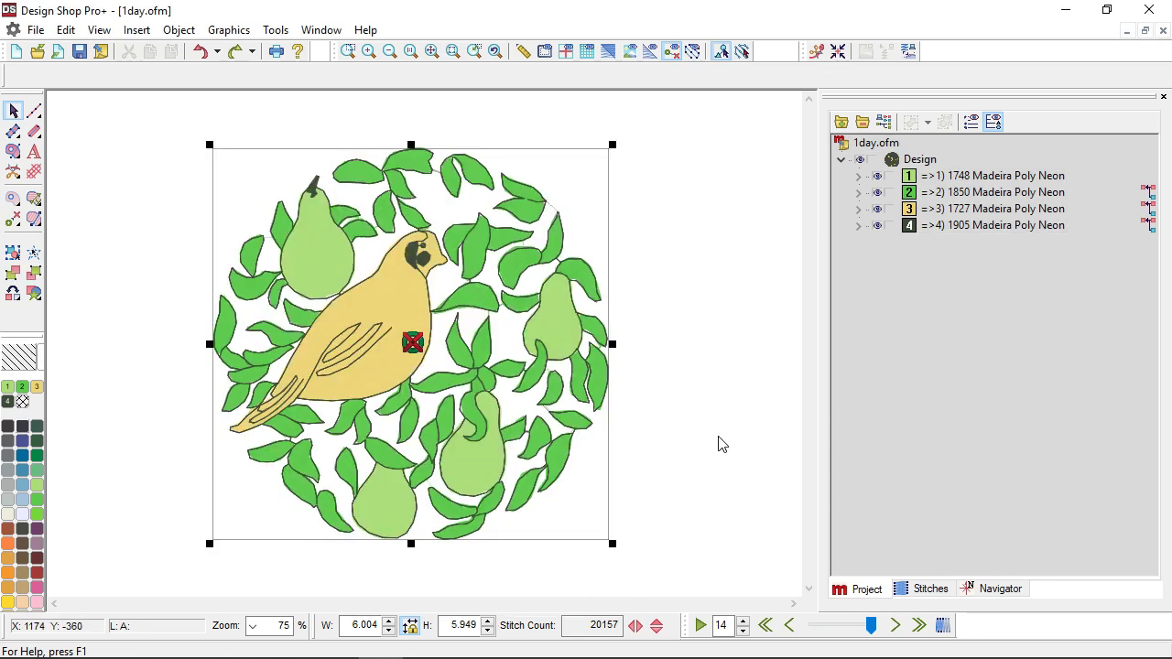
{"action": "left_click", "coordinate": [651, 469]}
{"action": "left_click", "coordinate": [923, 161]}
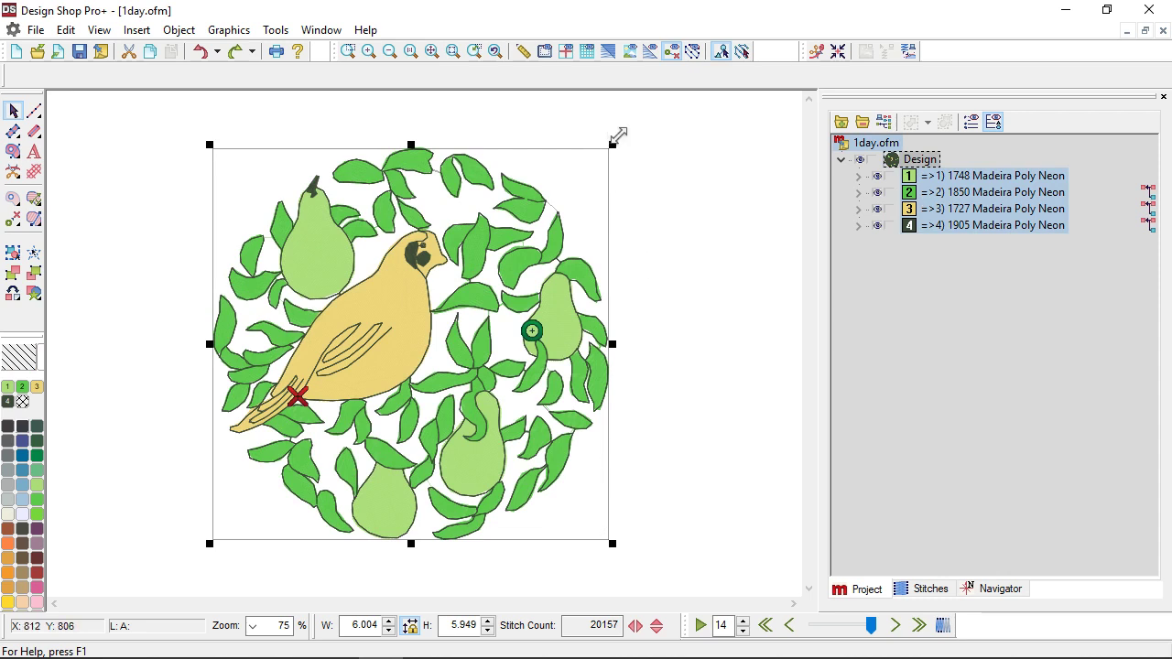
{"action": "left_click", "coordinate": [583, 507]}
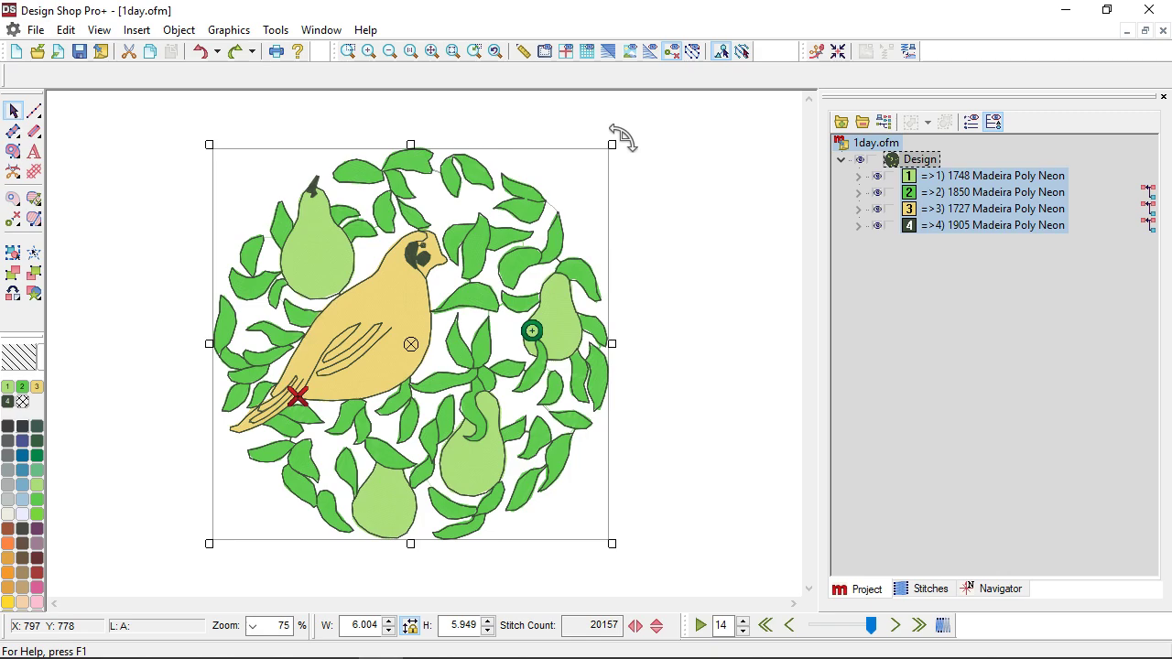
{"action": "left_click_drag", "start_coordinate": [621, 136], "coordinate": [676, 340]}
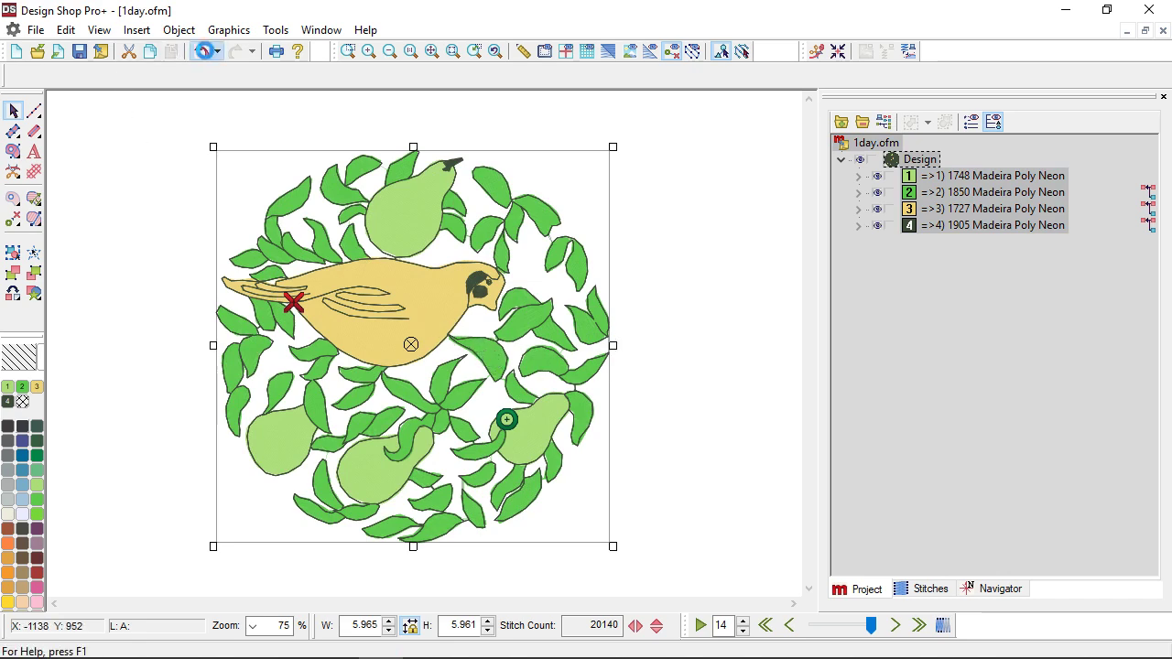
{"action": "left_click", "coordinate": [200, 51]}
- Reselect the whole pear-and-bird design and switch the selection into rotate mode
{"action": "left_click", "coordinate": [183, 295]}
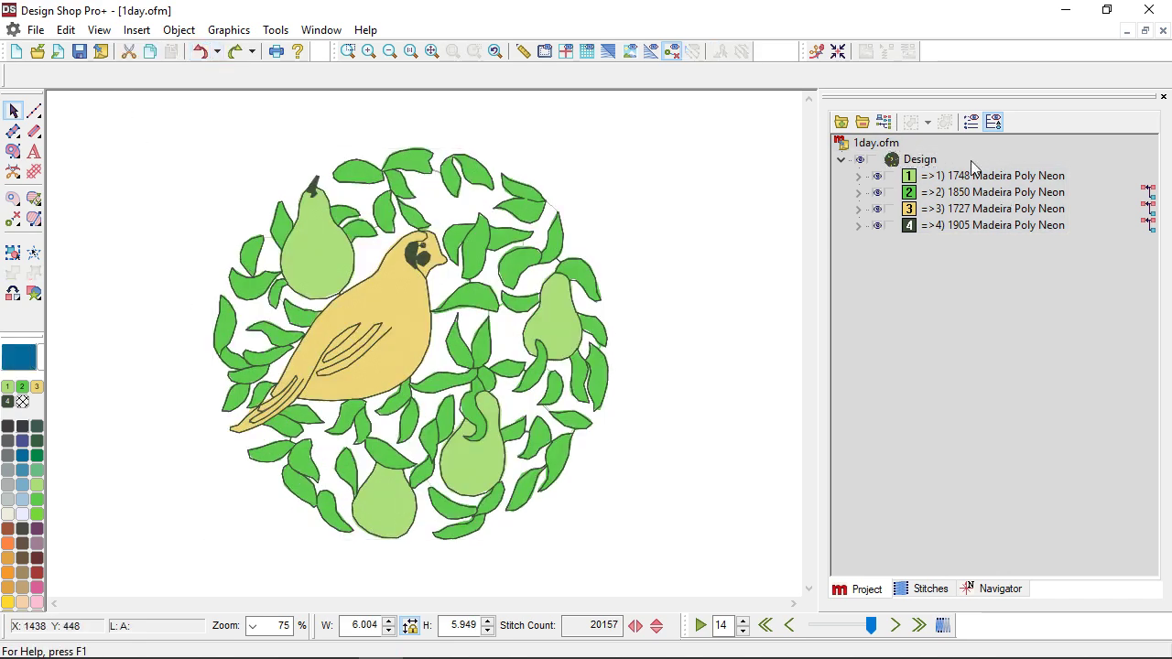
{"action": "left_click", "coordinate": [915, 163]}
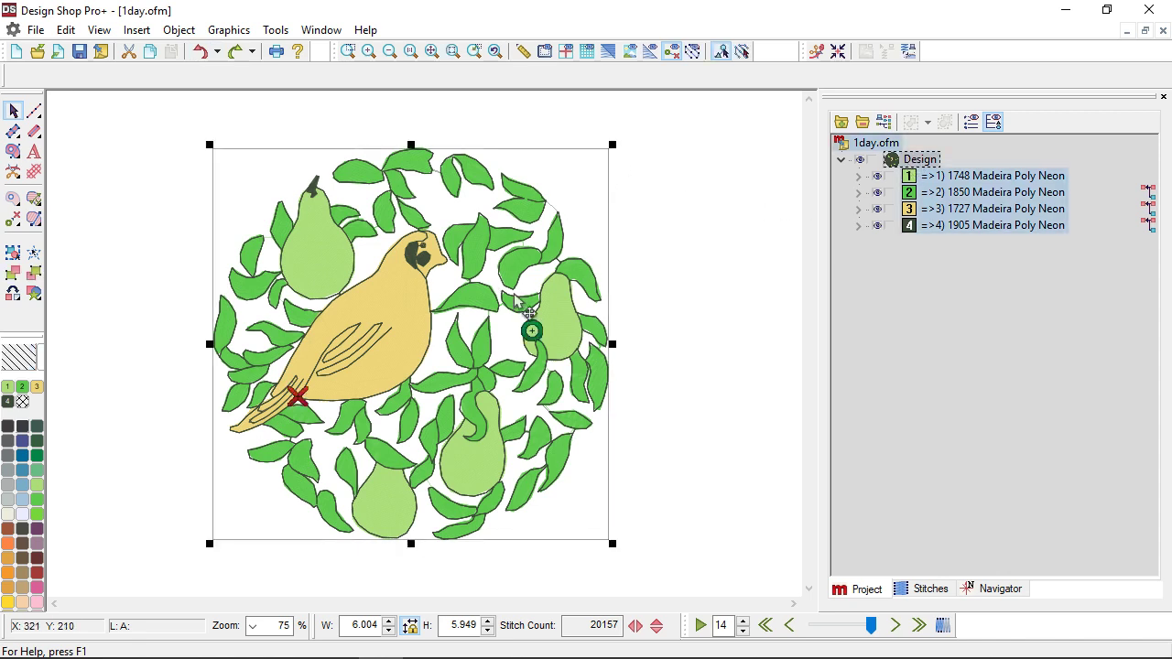
{"action": "left_click", "coordinate": [580, 178]}
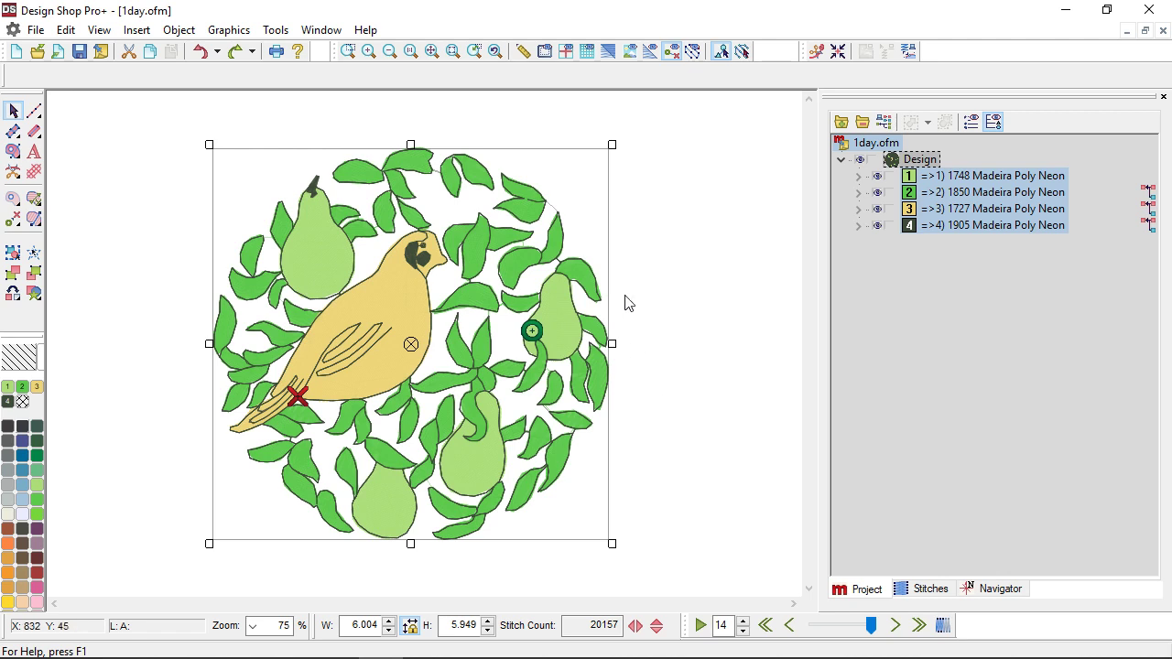
{"action": "right_click", "coordinate": [579, 195]}
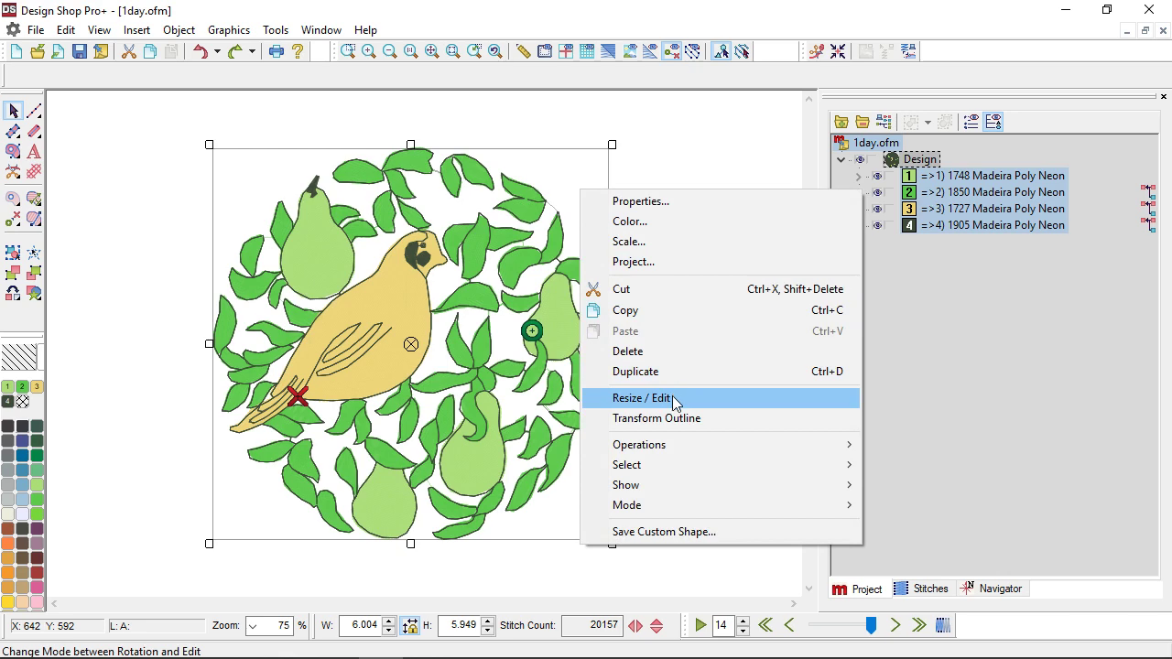
{"action": "left_click", "coordinate": [672, 395]}
{"action": "right_click", "coordinate": [584, 177]}
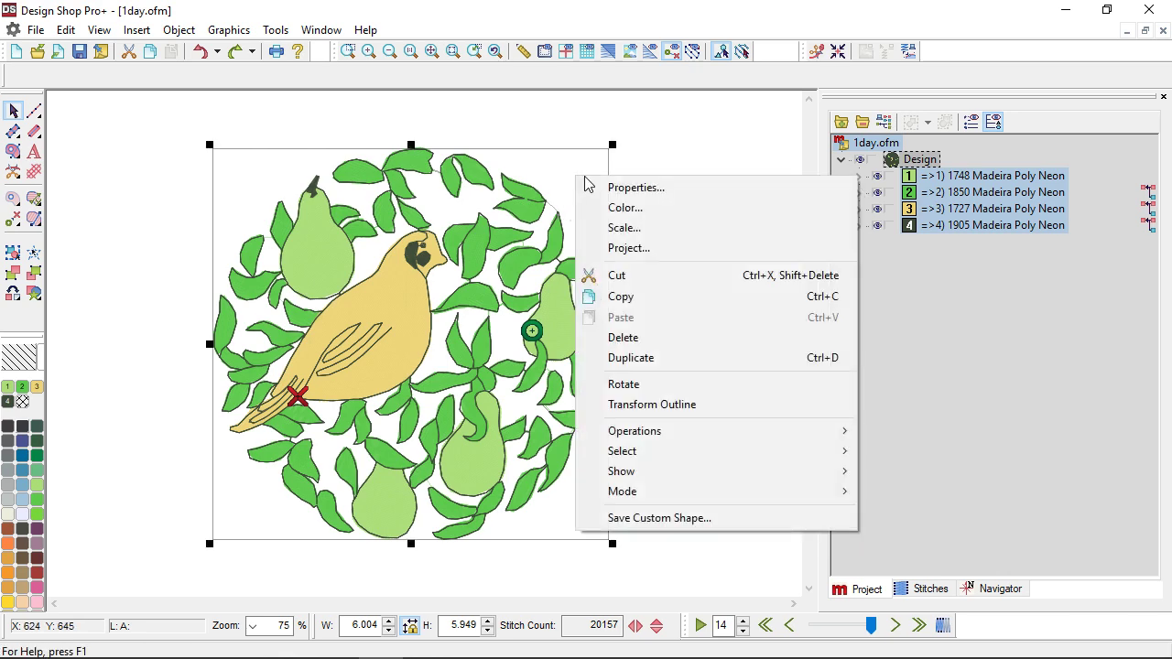
{"action": "left_click", "coordinate": [665, 385]}
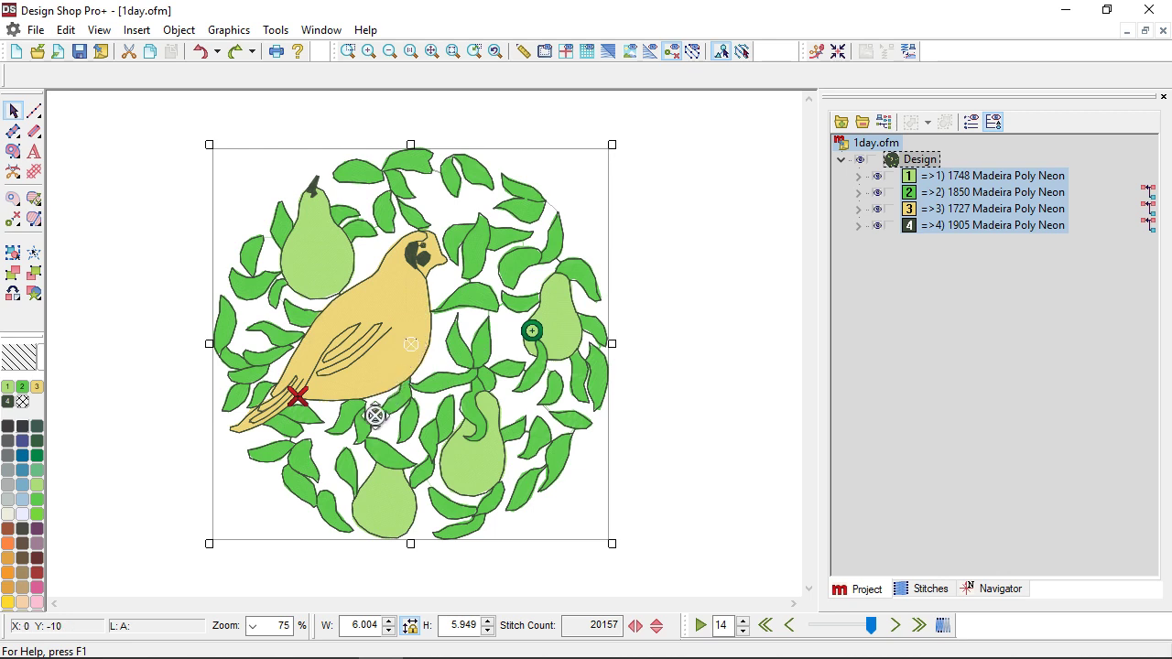
{"action": "left_click_drag", "start_coordinate": [179, 518], "coordinate": [157, 434]}
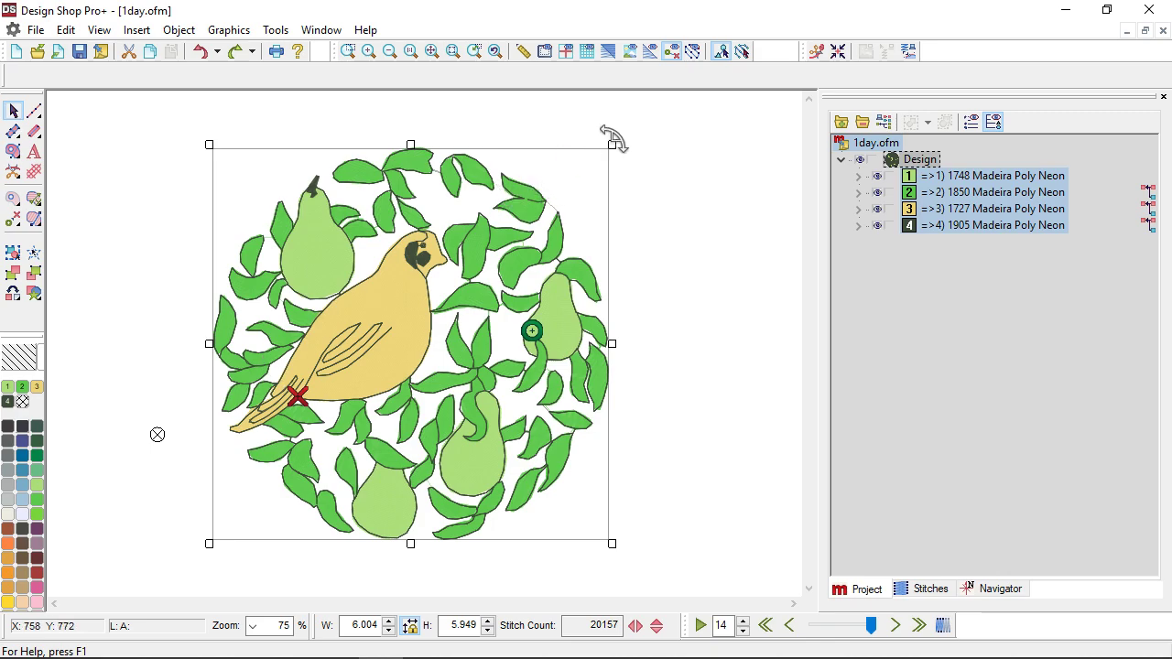
{"action": "left_click_drag", "start_coordinate": [614, 136], "coordinate": [162, 170]}
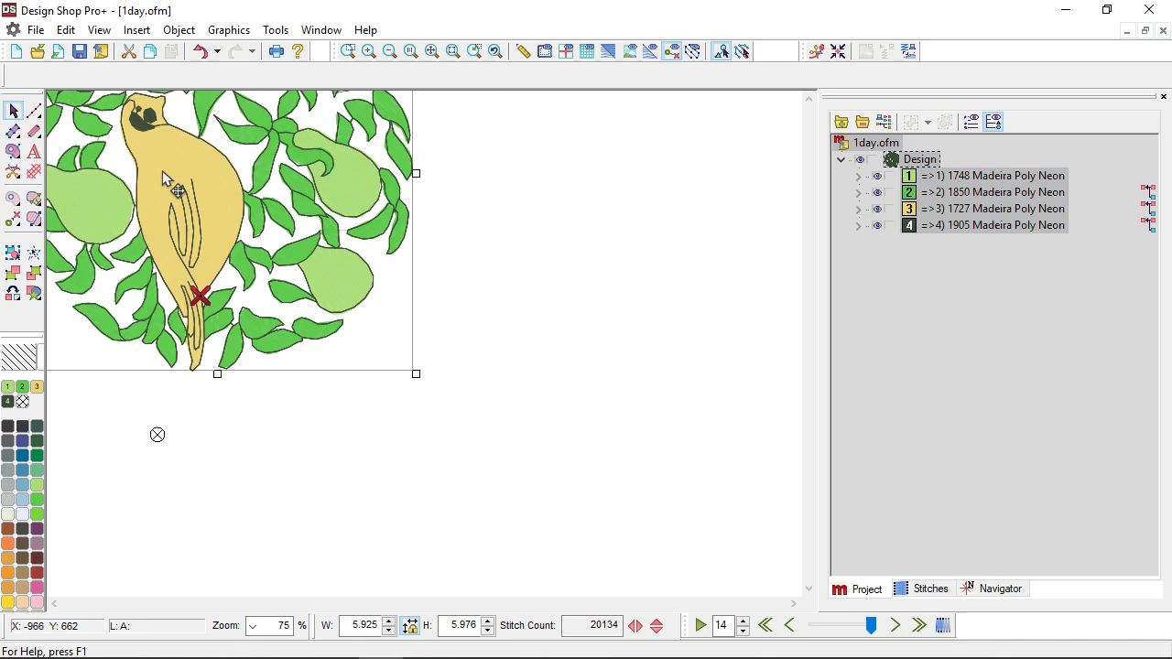
{"action": "key", "text": "ctrl+z"}
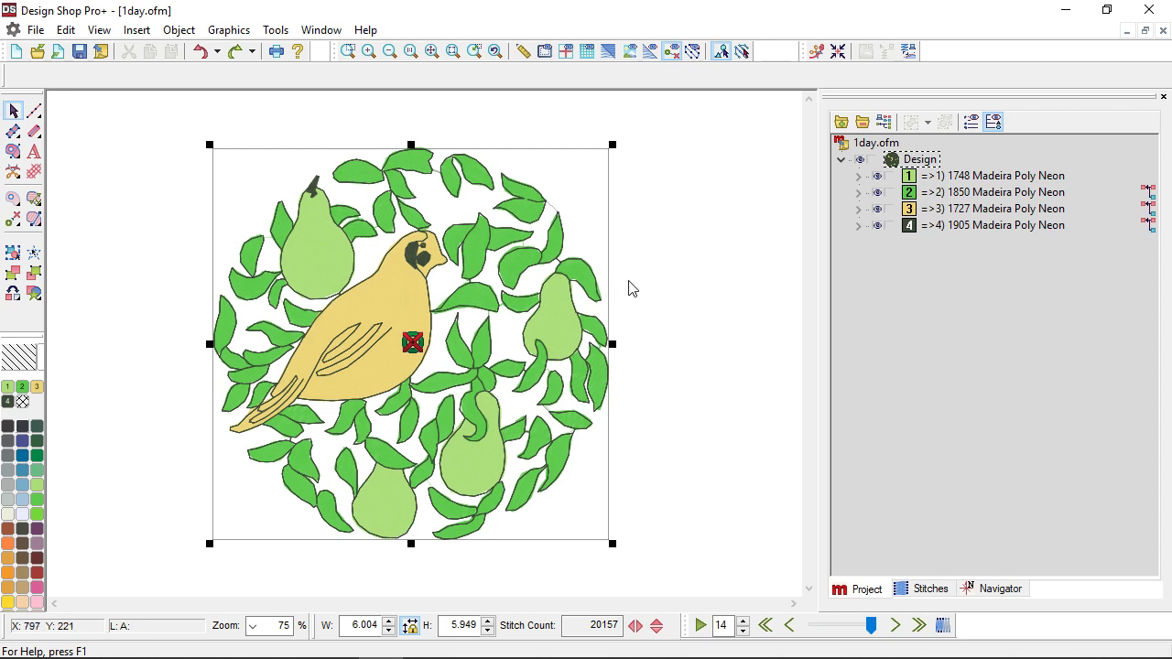
- Reselect the full four-colour Design, slant it right and skew it vertically to about 6.197 by 6.602
{"action": "left_click", "coordinate": [1029, 178]}
{"action": "left_click", "coordinate": [918, 161]}
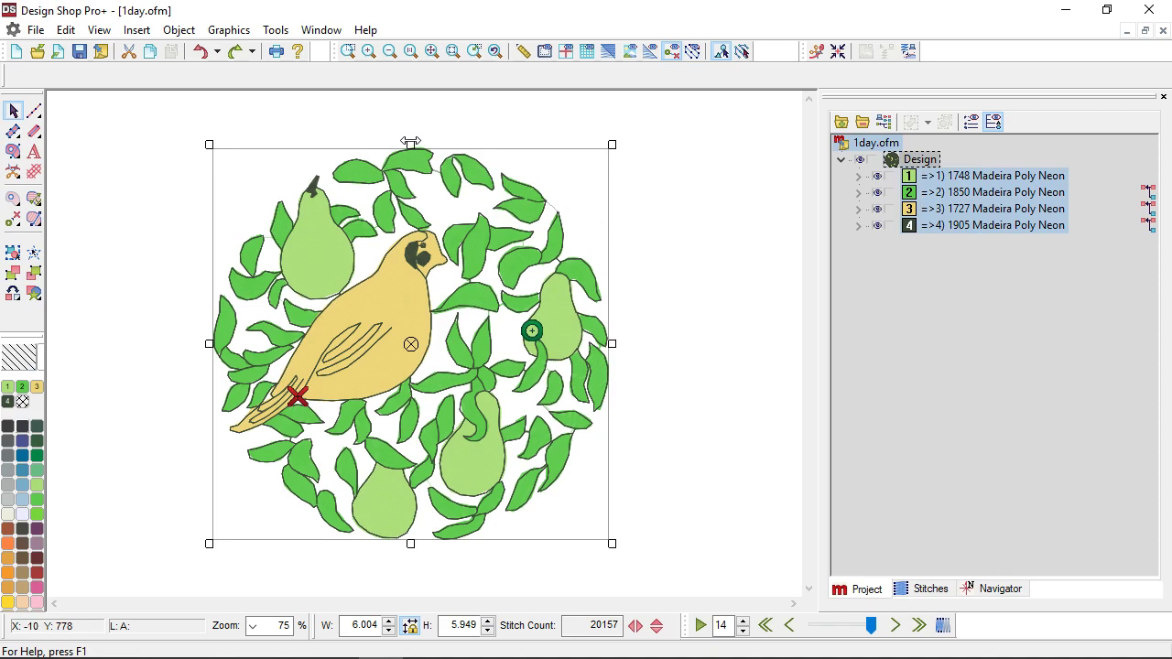
{"action": "left_click_drag", "start_coordinate": [410, 142], "coordinate": [522, 165]}
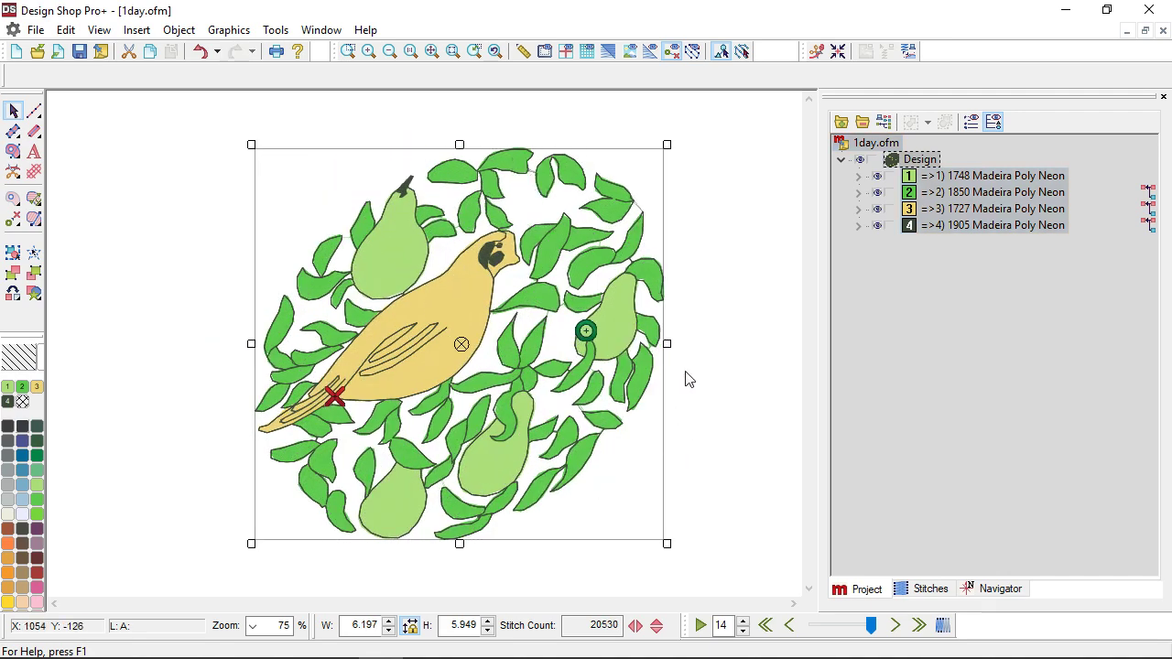
{"action": "left_click_drag", "start_coordinate": [667, 344], "coordinate": [686, 250]}
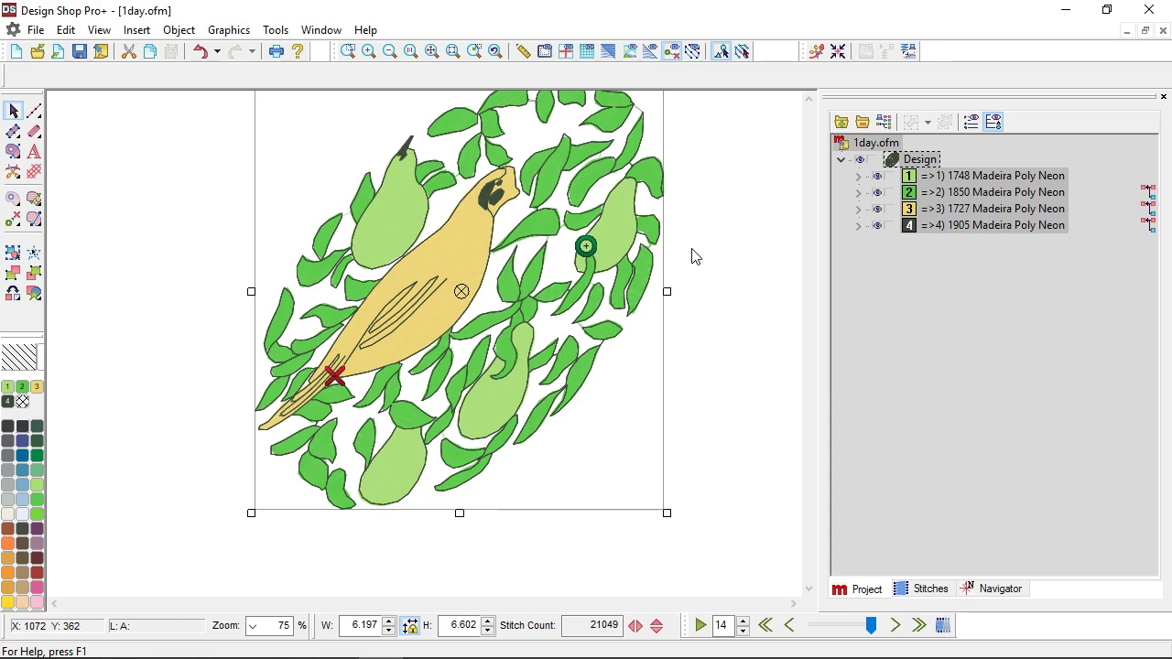
- Undo the skew, then view the design's Scale settings and cancel without changes
{"action": "key", "text": "ctrl+z"}
{"action": "key", "text": "ctrl+z"}
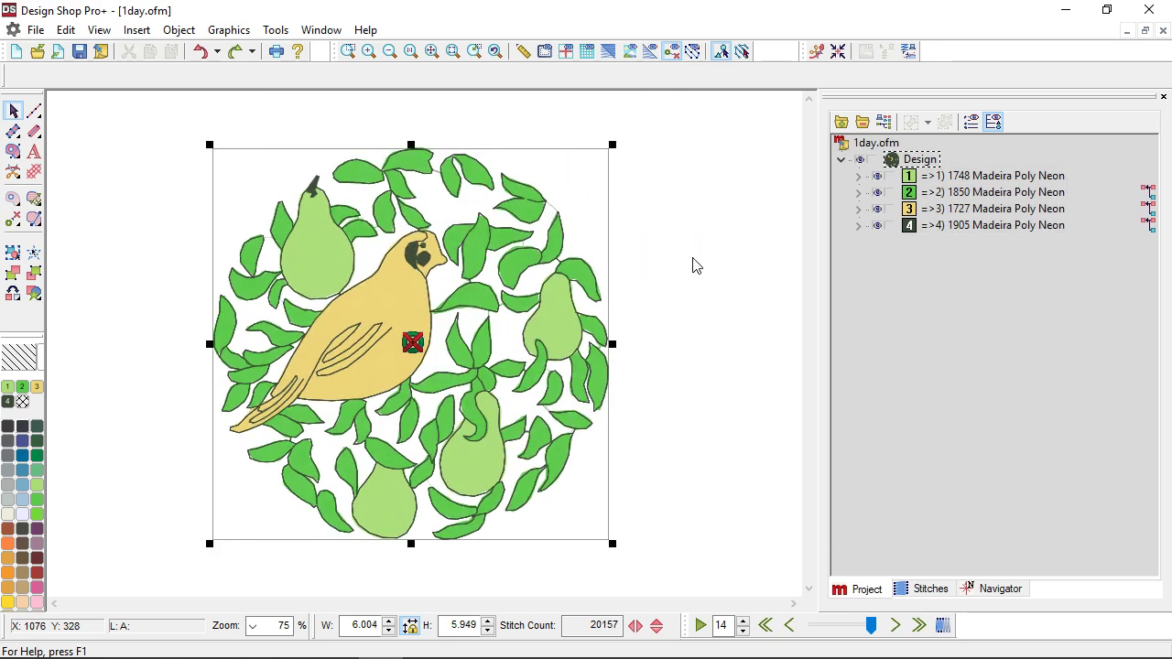
{"action": "right_click", "coordinate": [586, 180]}
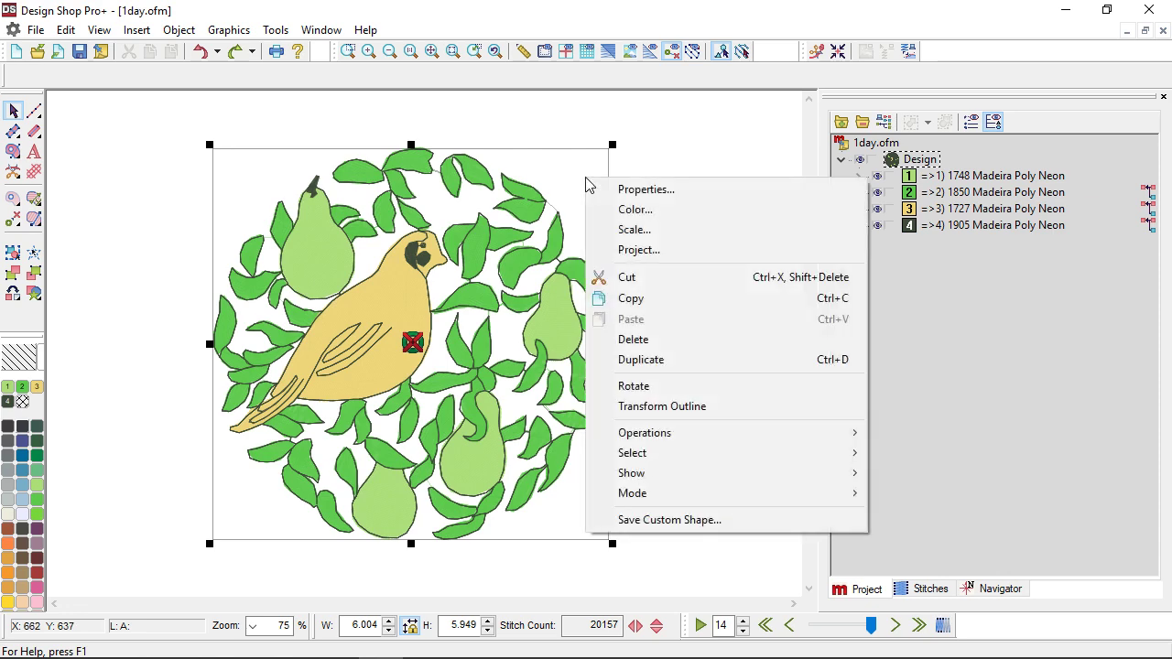
{"action": "left_click", "coordinate": [617, 229]}
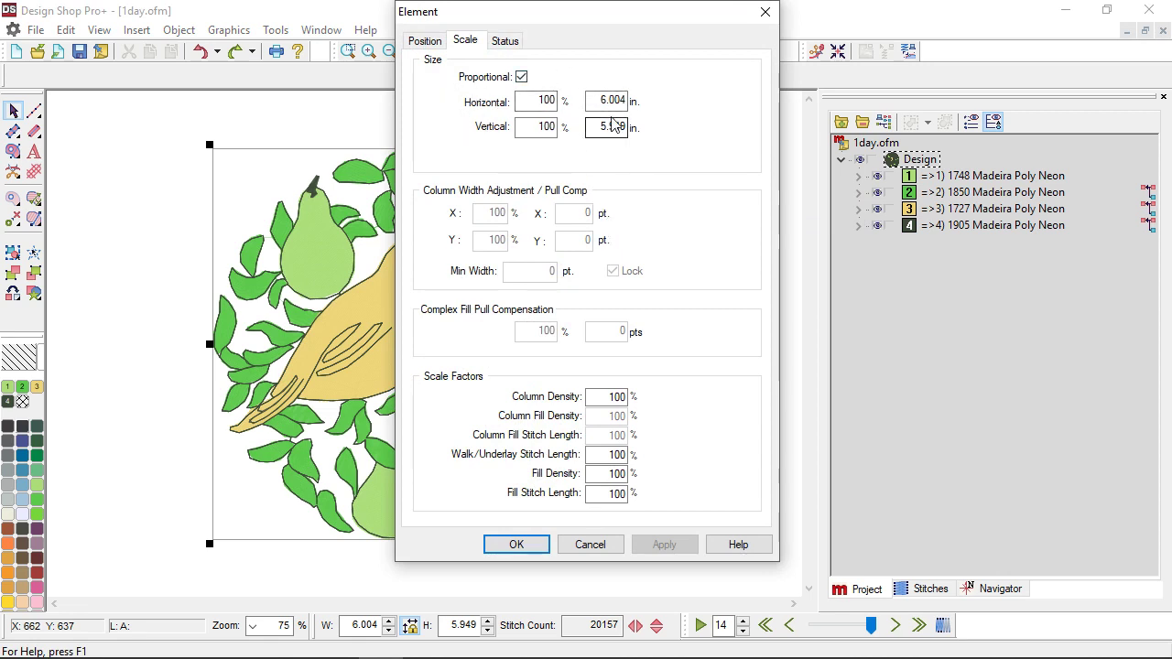
{"action": "left_click", "coordinate": [599, 544]}
- Check the Scale section in the design's Object Properties, then close it
{"action": "right_click", "coordinate": [583, 183]}
{"action": "left_click", "coordinate": [607, 190]}
{"action": "left_click", "coordinate": [645, 196]}
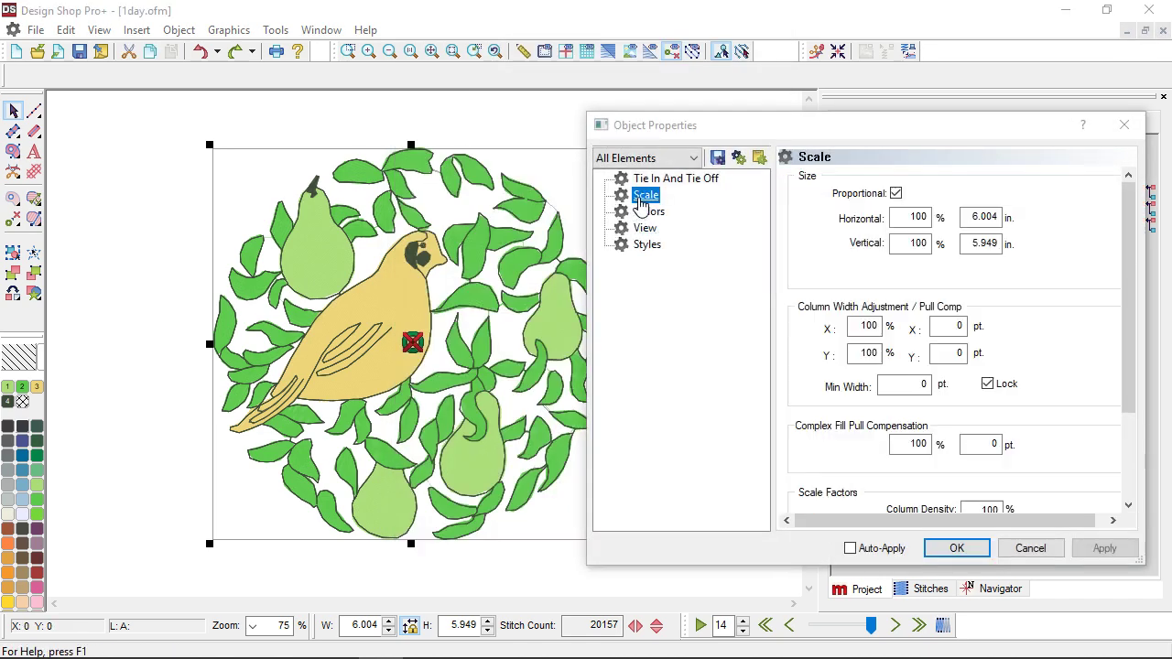
{"action": "left_click", "coordinate": [1124, 121]}
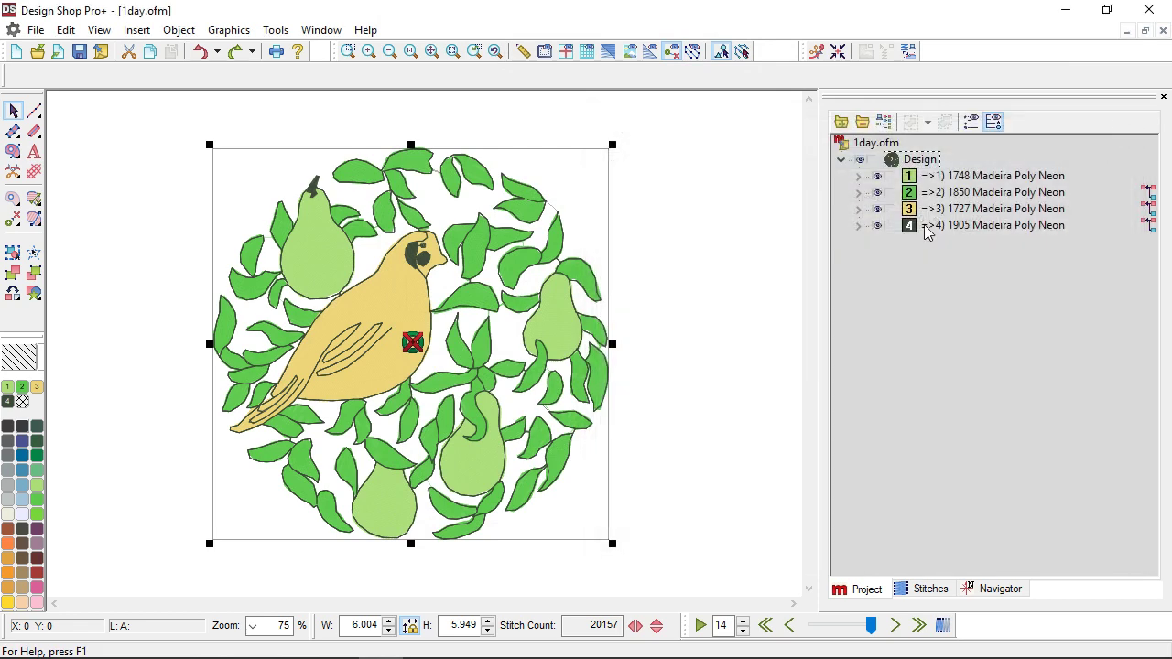
- Mirror the design horizontally, flip it vertically and back upright, then deselect it
{"action": "left_click", "coordinate": [635, 626]}
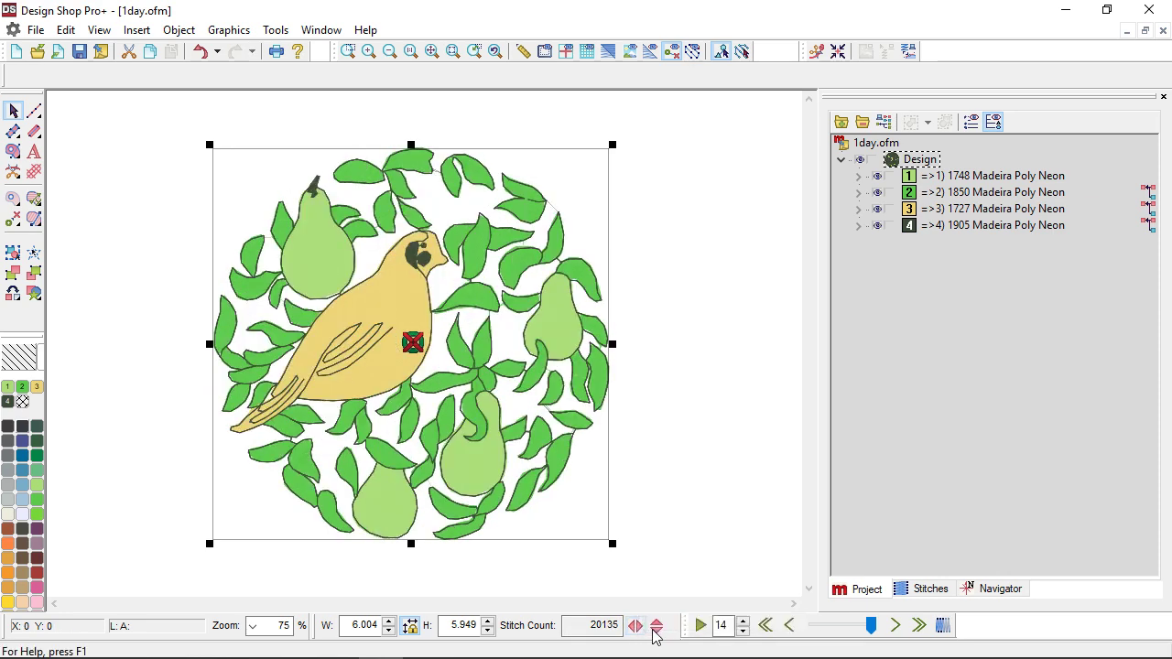
{"action": "left_click", "coordinate": [657, 626]}
{"action": "left_click", "coordinate": [658, 626]}
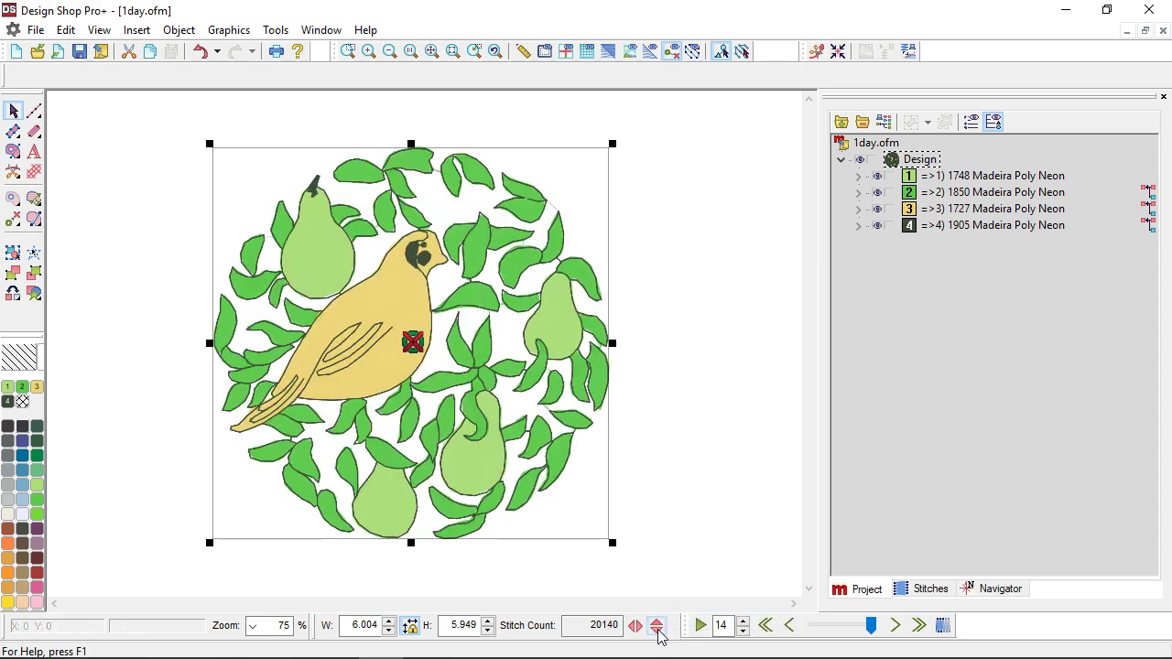
{"action": "left_click", "coordinate": [725, 453]}
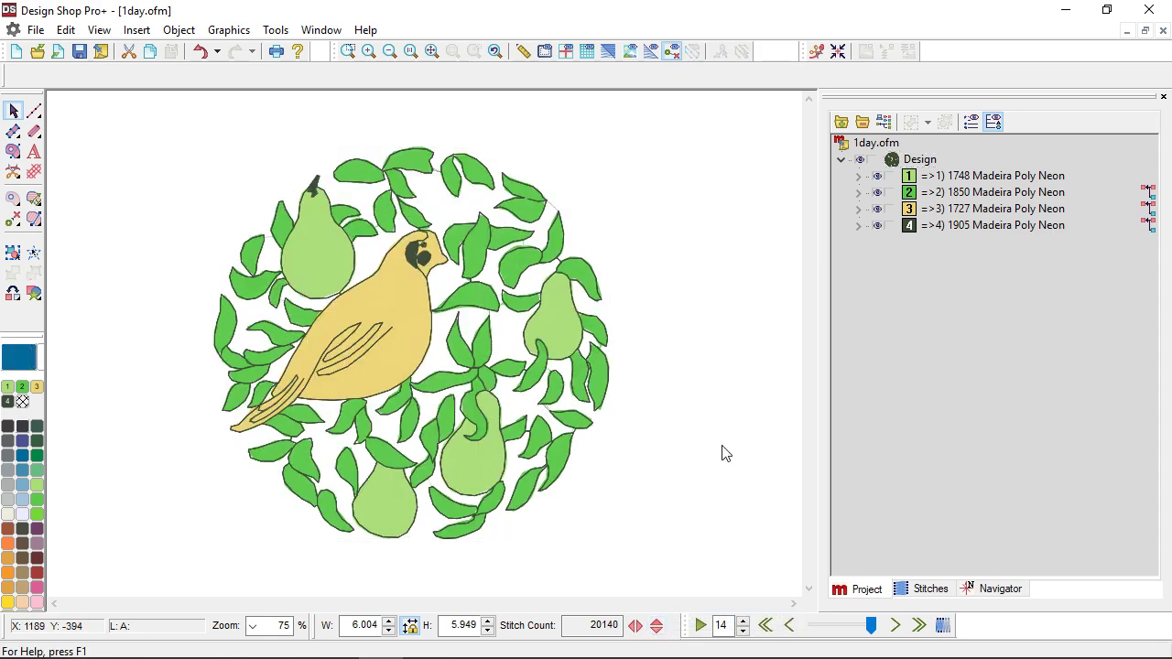